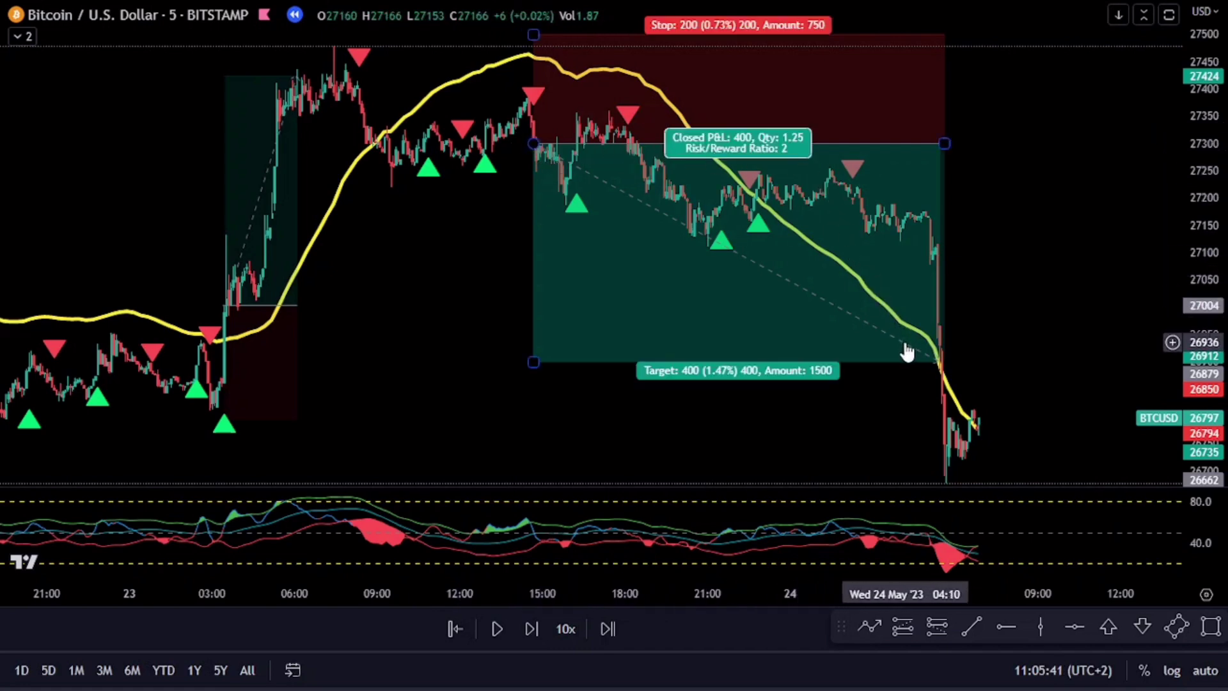
Step: Pan the BTCUSD 5-minute chart back and select two earlier long trades to show their Target, Stop and P&L
{"action": "left_click_drag", "start_coordinate": [373, 351], "coordinate": [570, 317]}
{"action": "left_click", "coordinate": [515, 320]}
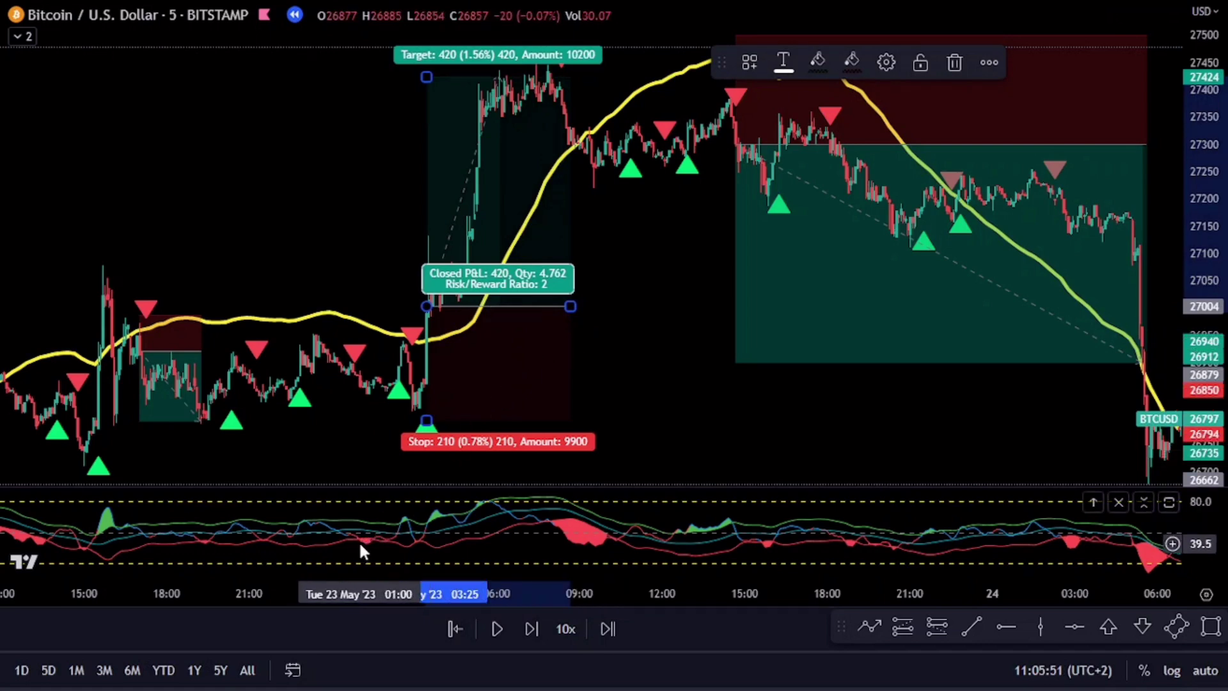
{"action": "left_click_drag", "start_coordinate": [260, 441], "coordinate": [560, 349]}
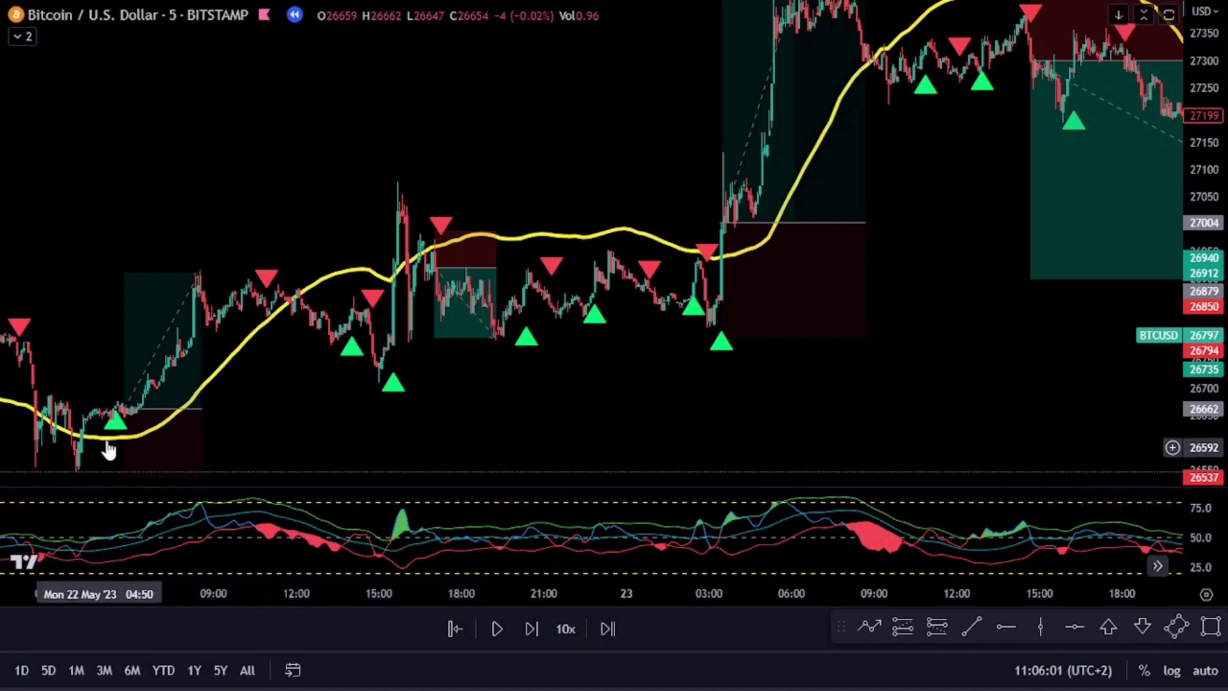
{"action": "left_click", "coordinate": [146, 407]}
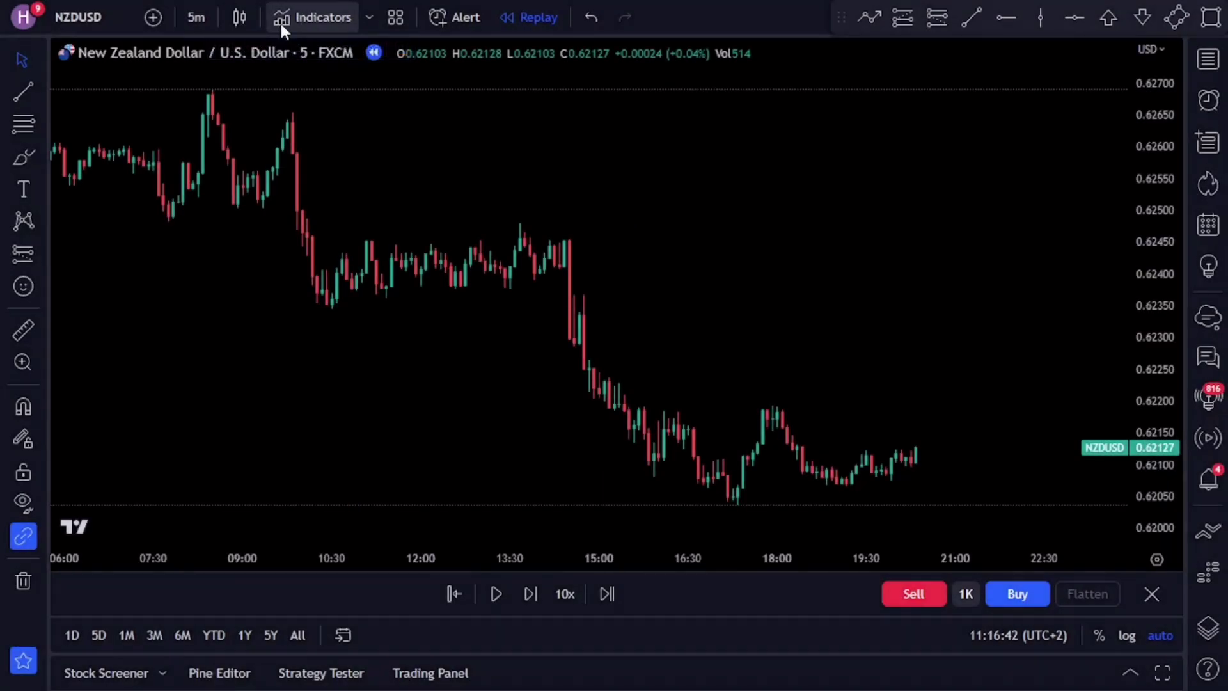
Step: Search 'superbollinger', favourite SuperBollingerTrend (Expo) and add it to the NZDUSD chart
{"action": "left_click", "coordinate": [281, 26]}
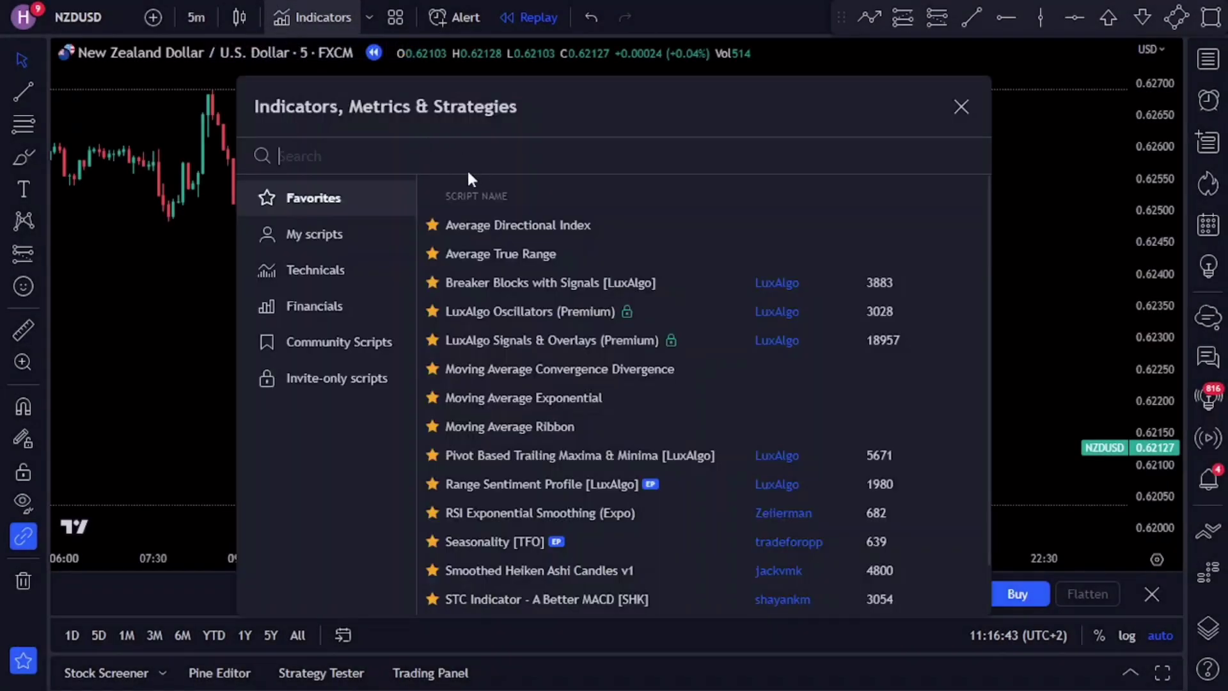
{"action": "type", "text": "super"}
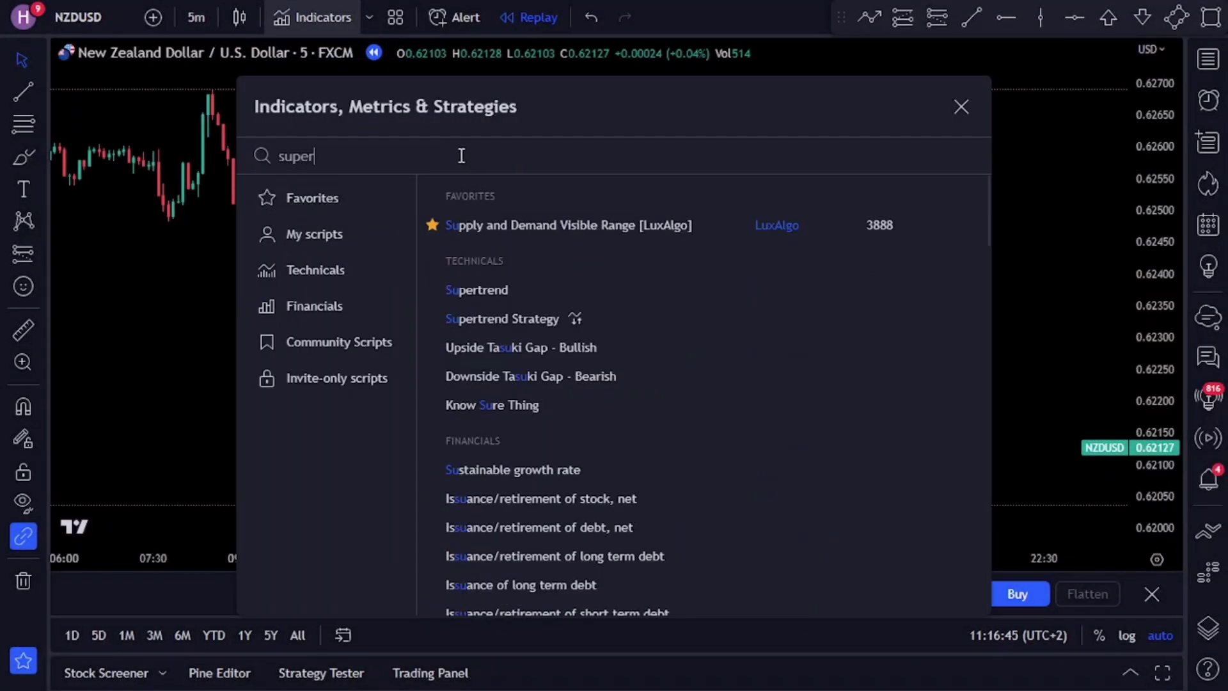
{"action": "type", "text": "bollinger"}
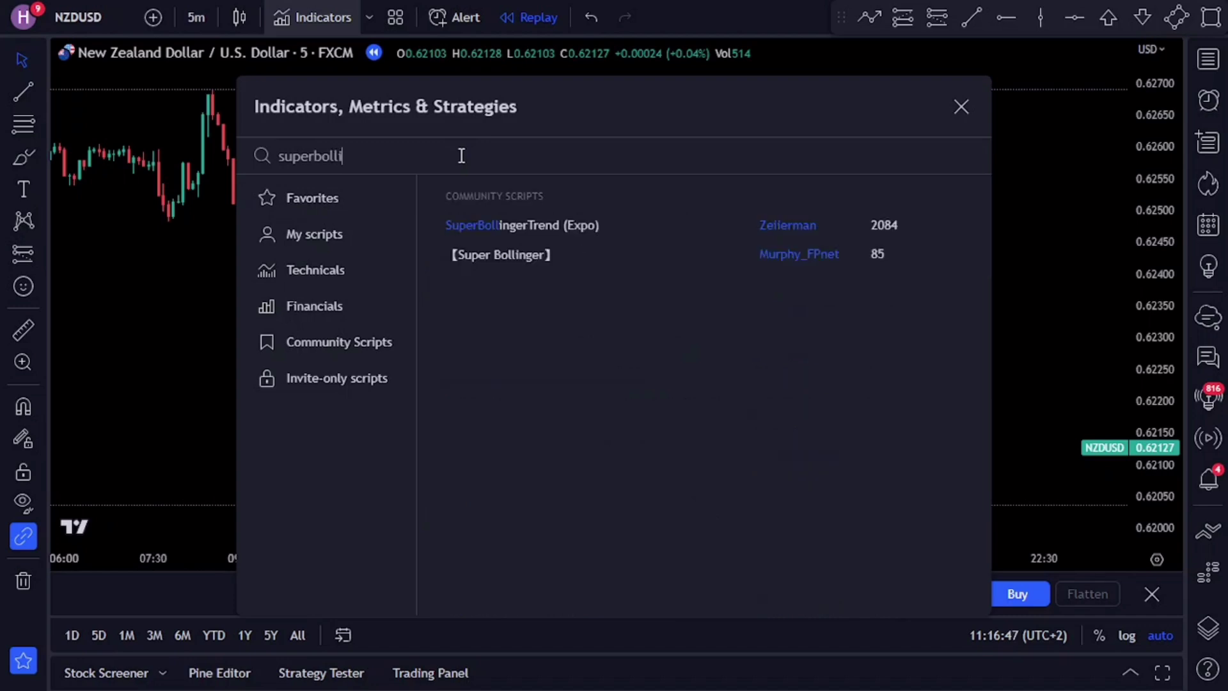
{"action": "left_click", "coordinate": [432, 225]}
{"action": "left_click", "coordinate": [469, 230]}
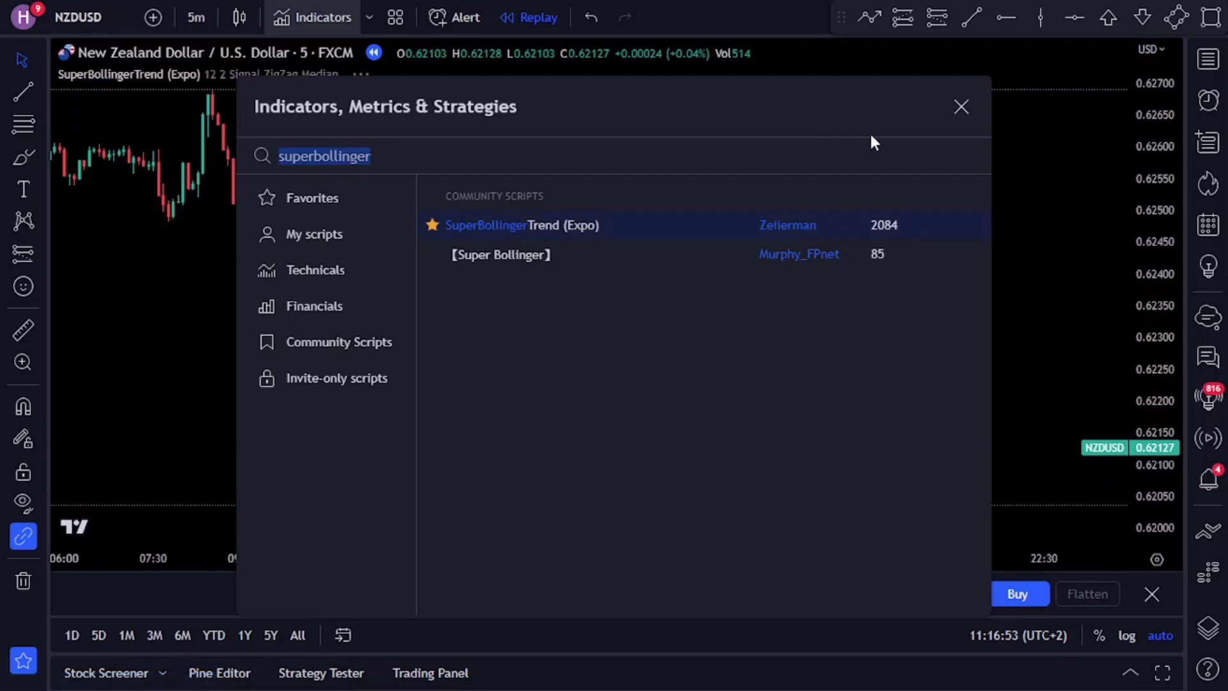
{"action": "left_click", "coordinate": [961, 119]}
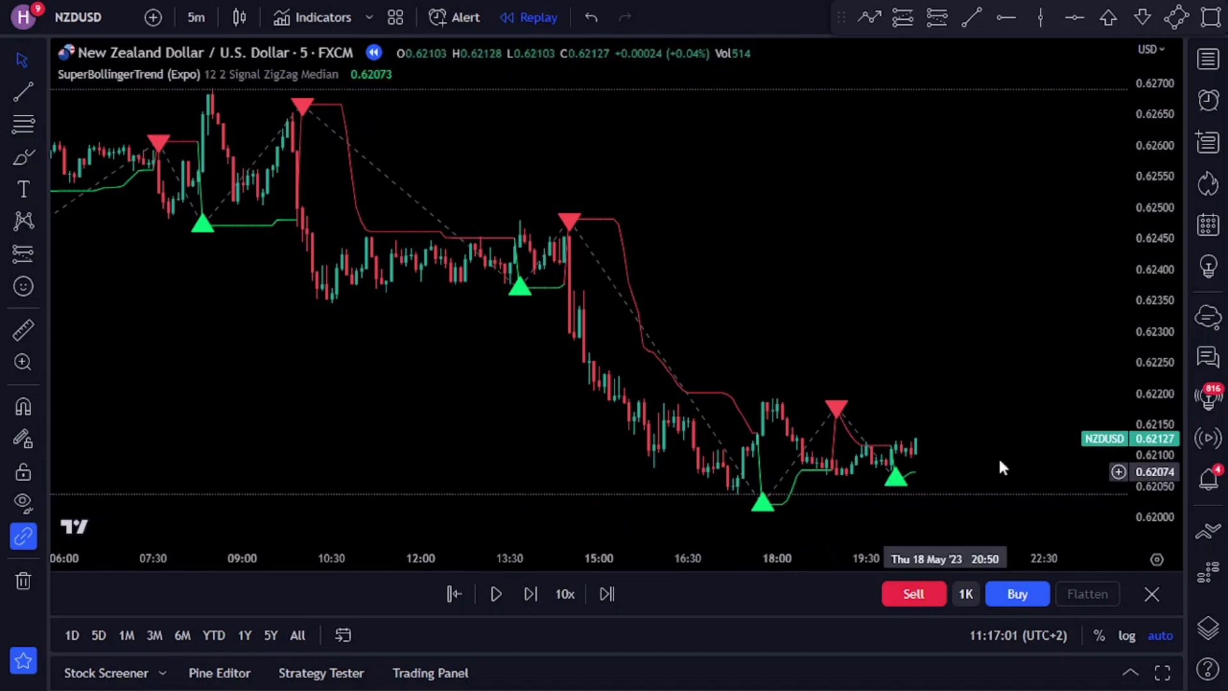
Step: Zoom the NZDUSD chart in three levels on the latest session, leaving space after the last bars
{"action": "left_click_drag", "start_coordinate": [990, 384], "coordinate": [872, 378]}
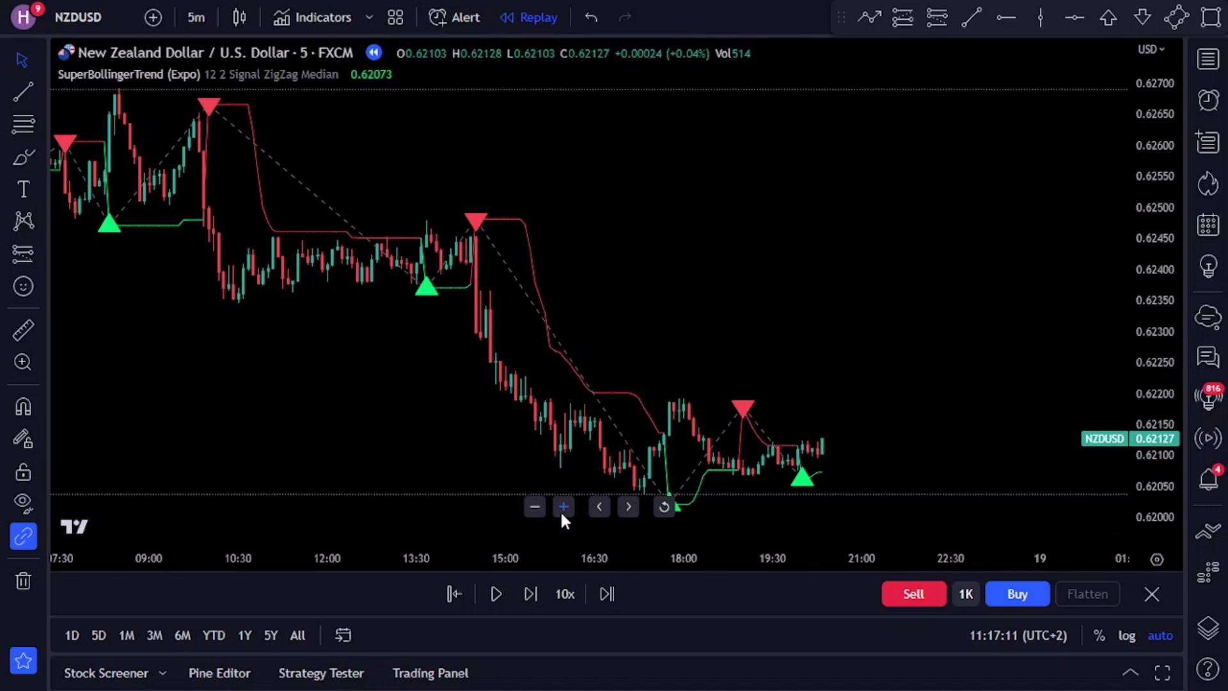
{"action": "left_click", "coordinate": [562, 513]}
{"action": "left_click", "coordinate": [561, 513]}
{"action": "left_click", "coordinate": [561, 513]}
{"action": "left_click_drag", "start_coordinate": [511, 275], "coordinate": [780, 263]}
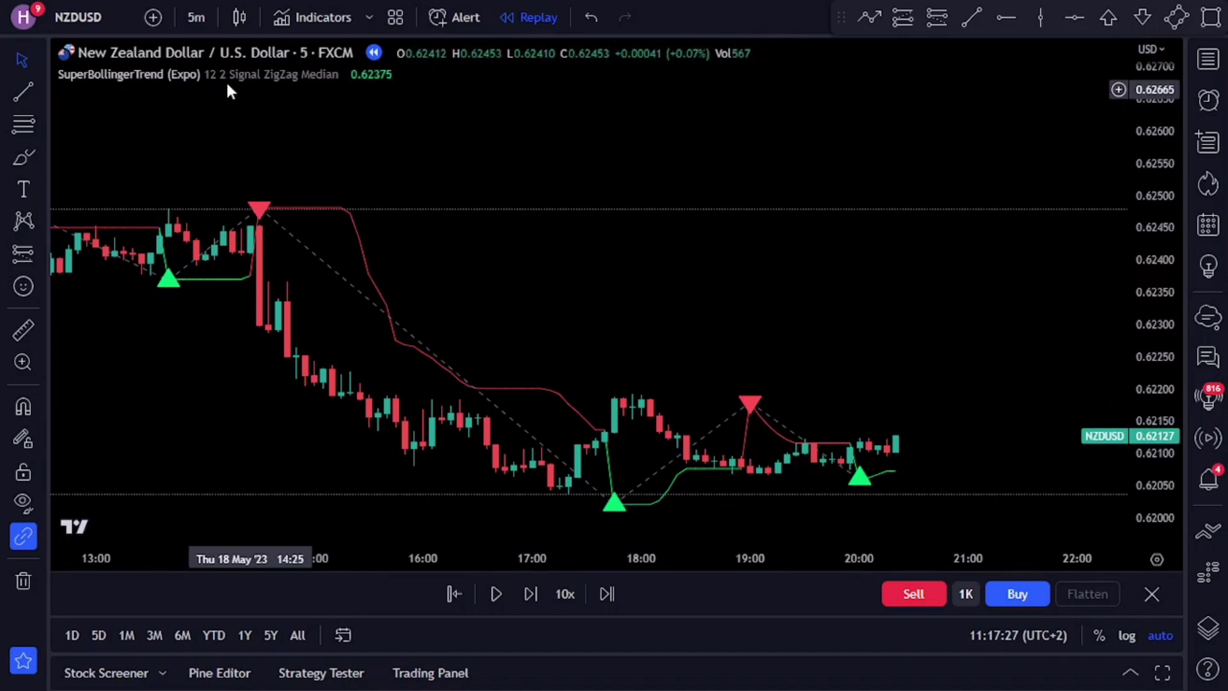
Step: Uncheck SuperBollingerTrend and Lines in the indicator's Style settings, then compress the bars for a wider view
{"action": "mouse_move", "coordinate": [308, 75]}
{"action": "left_click", "coordinate": [380, 74]}
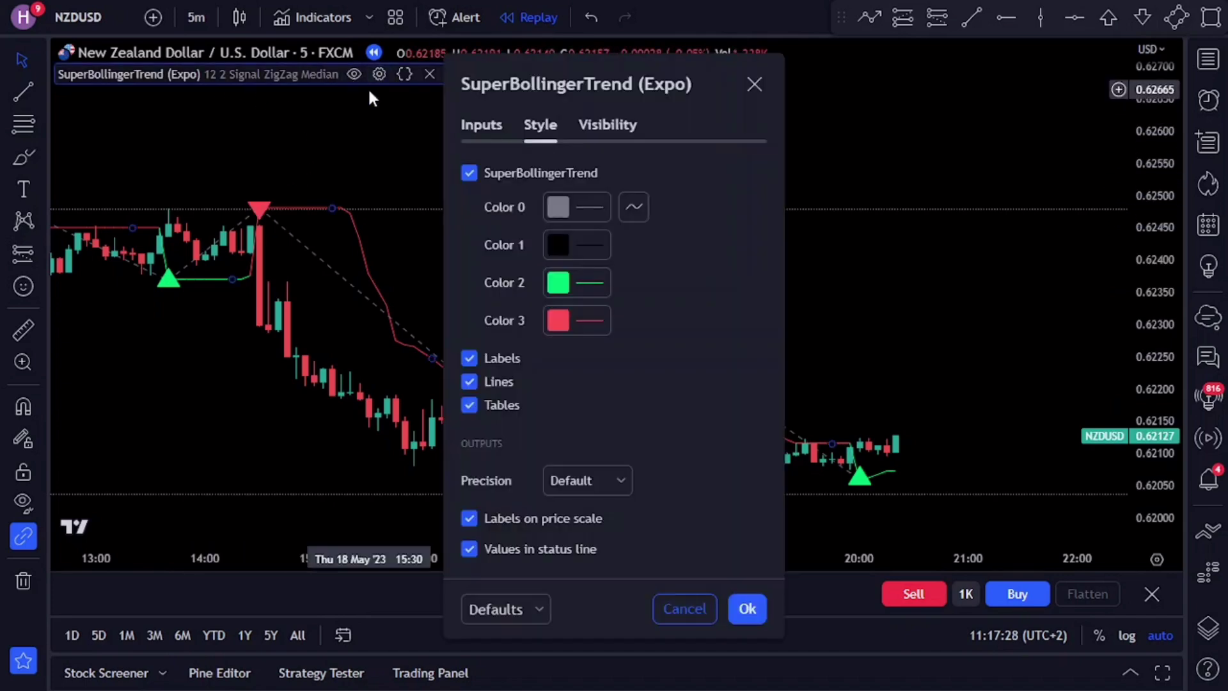
{"action": "left_click", "coordinate": [479, 128]}
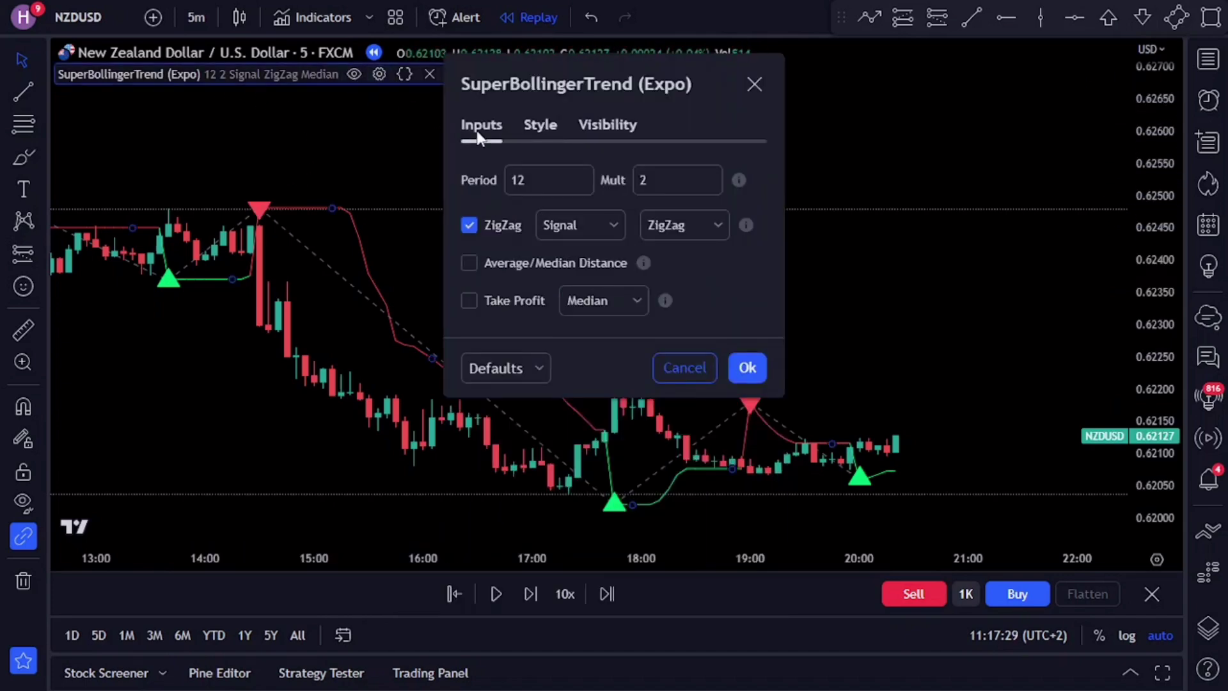
{"action": "left_click", "coordinate": [539, 124]}
{"action": "left_click", "coordinate": [470, 172]}
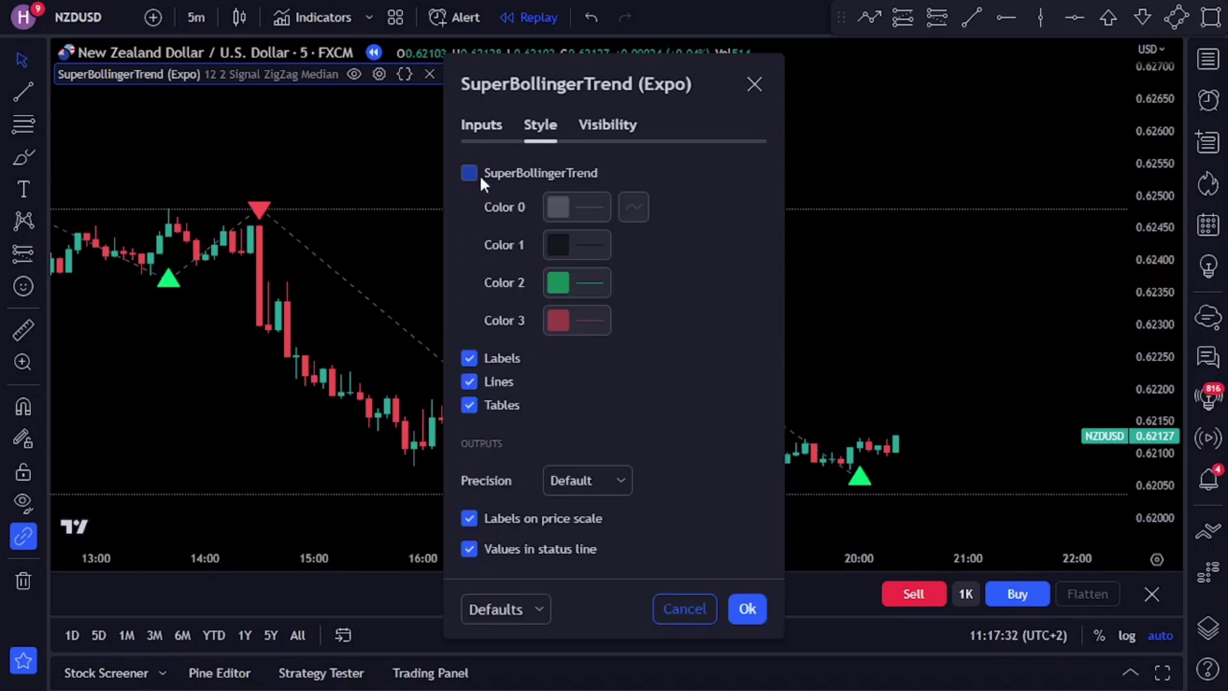
{"action": "left_click", "coordinate": [469, 382]}
{"action": "left_click", "coordinate": [748, 610]}
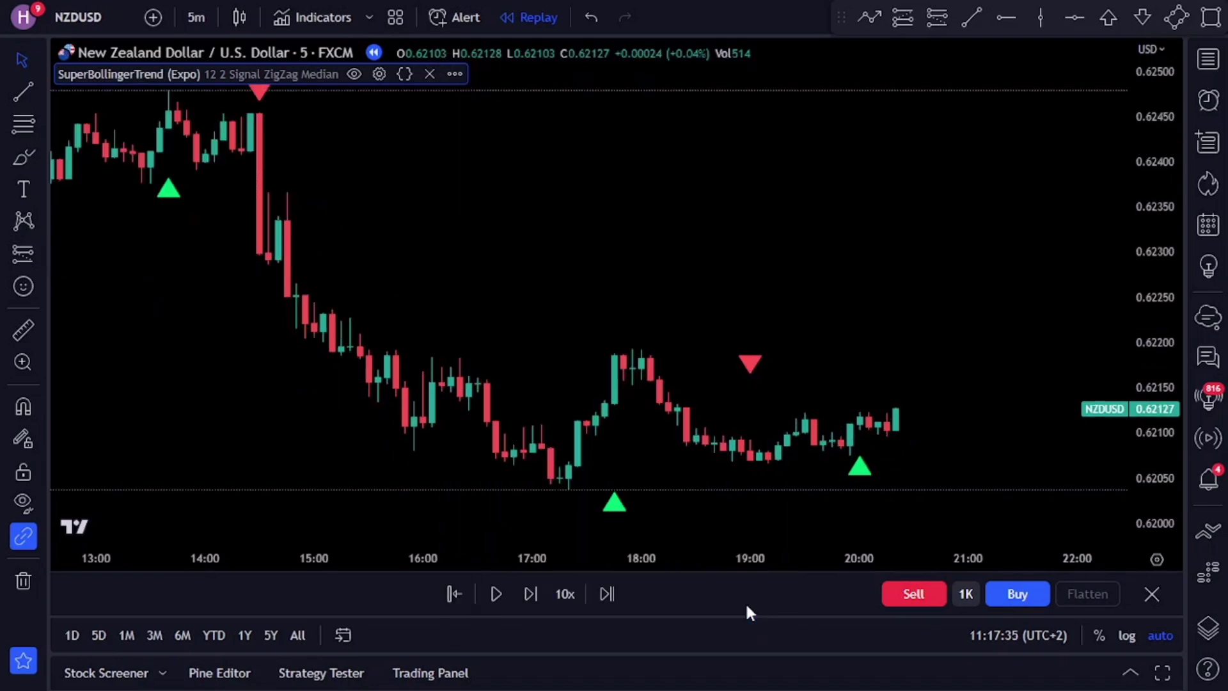
{"action": "left_click_drag", "start_coordinate": [172, 561], "coordinate": [314, 562]}
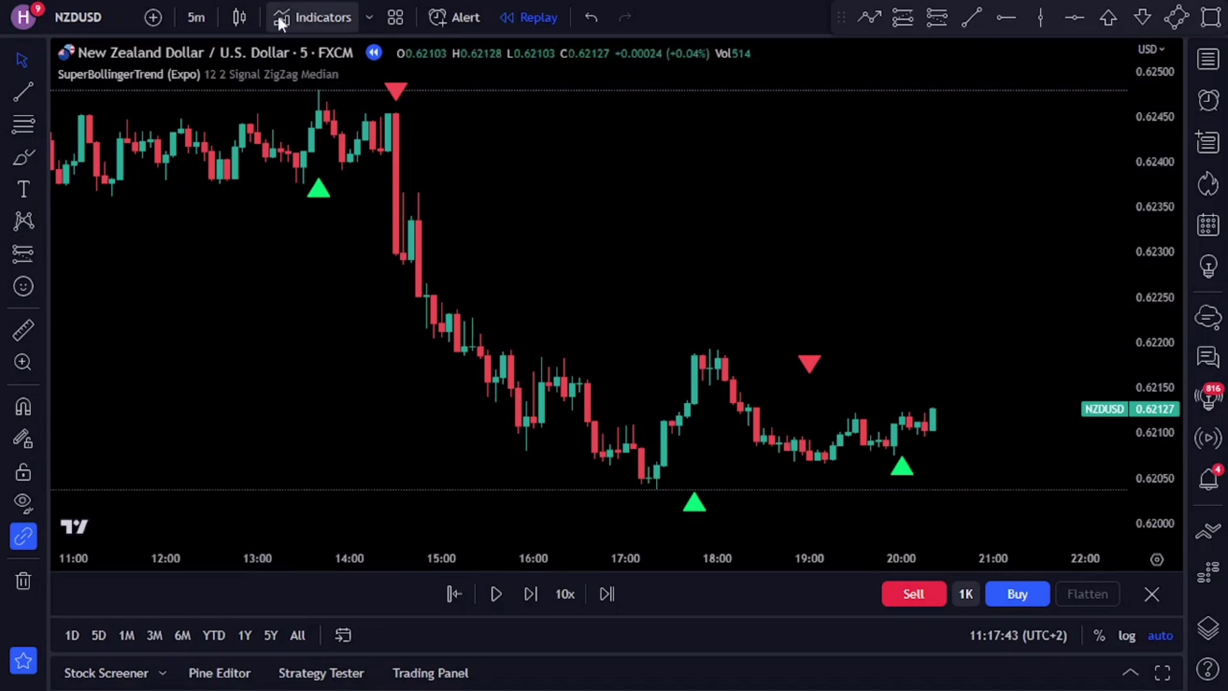
Step: Search 'zero lag' and add ZLSMA Trend - Zero Lag SMA Trend to the NZDUSD chart
{"action": "left_click", "coordinate": [296, 22]}
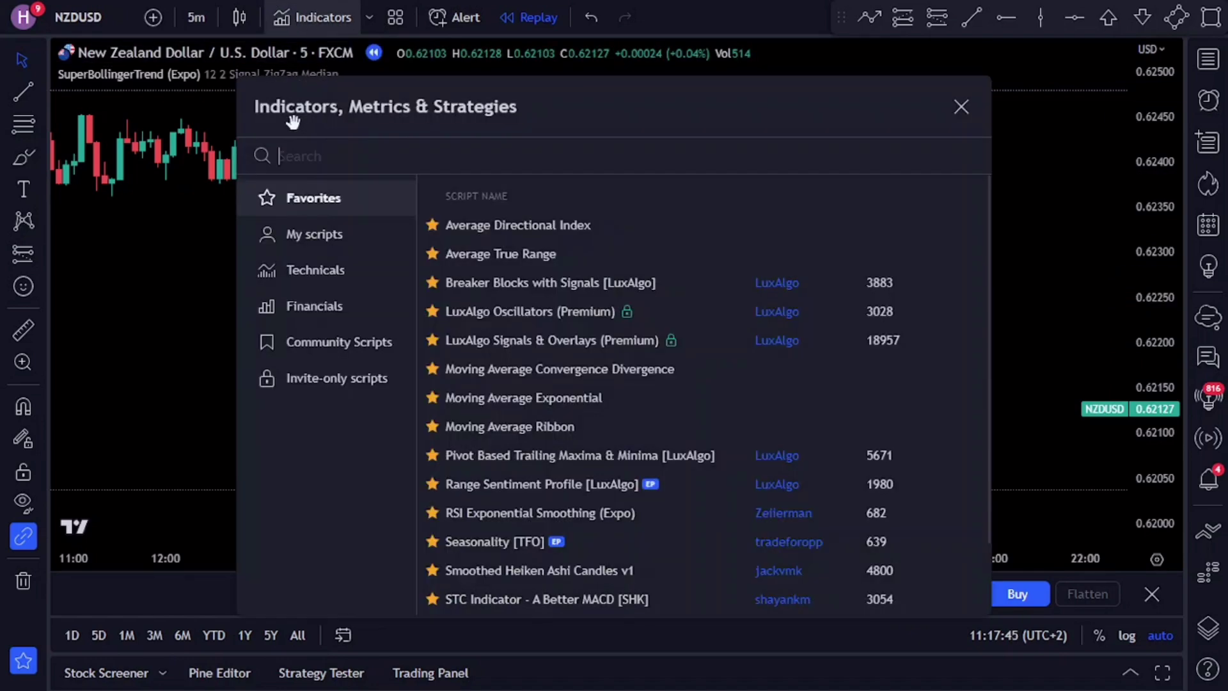
{"action": "type", "text": "zero lag sma"}
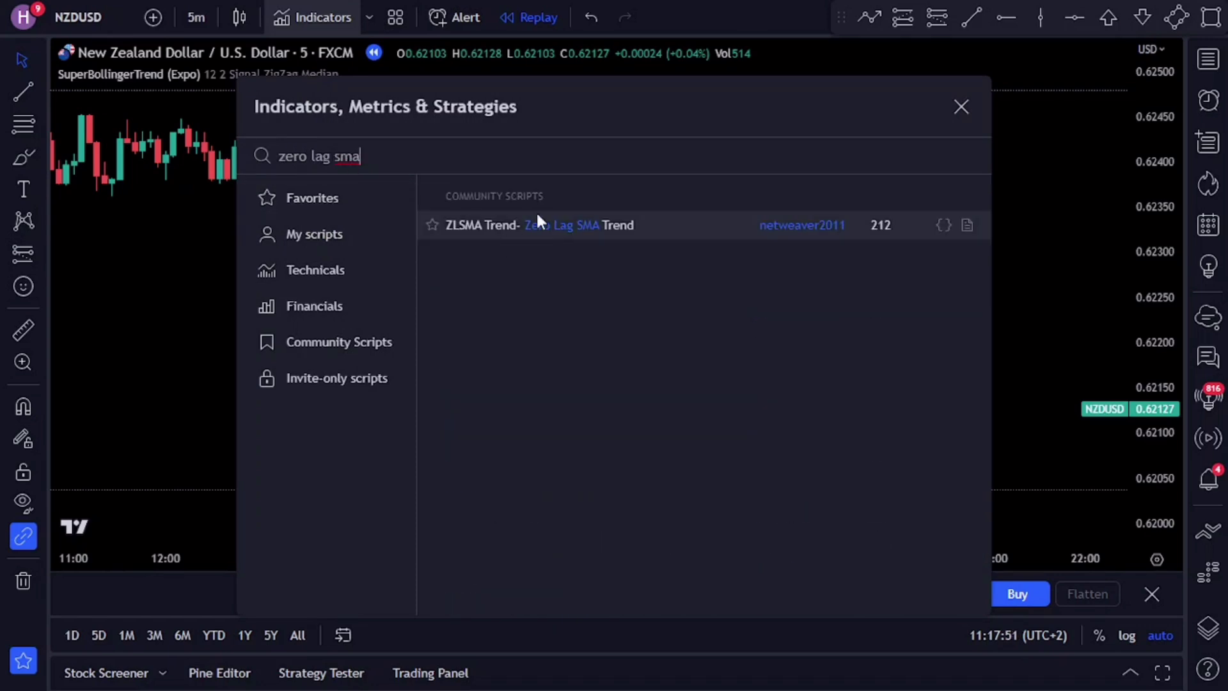
{"action": "left_click", "coordinate": [463, 224]}
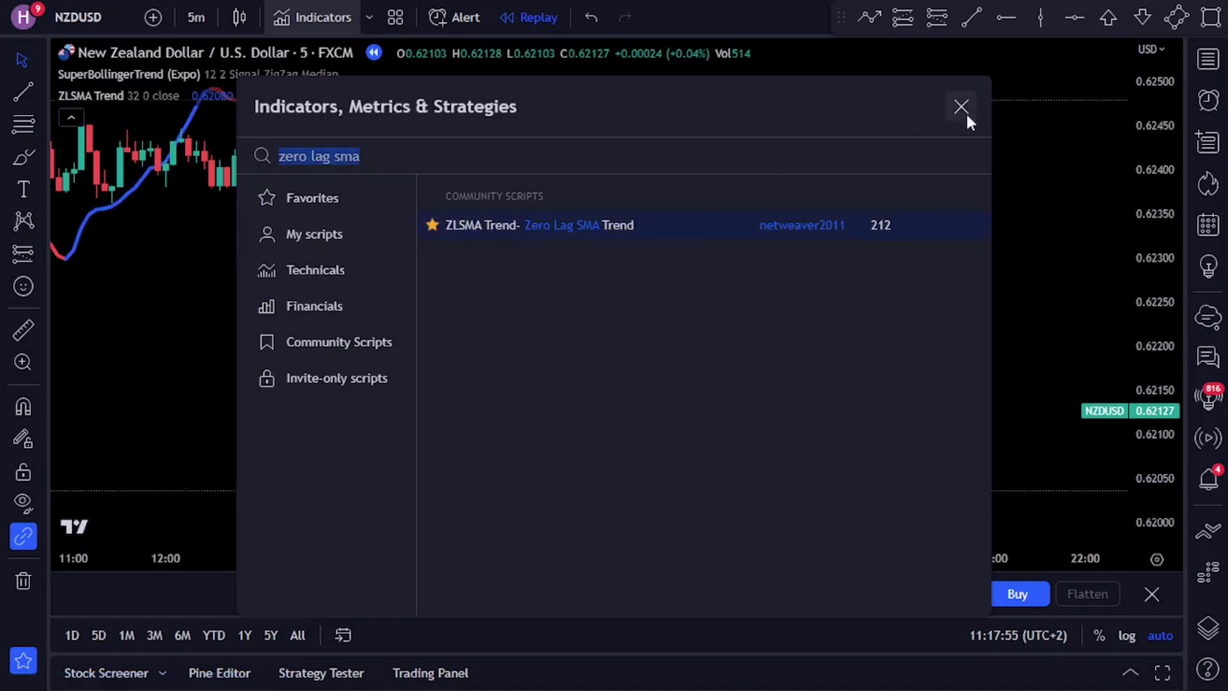
{"action": "left_click", "coordinate": [961, 107]}
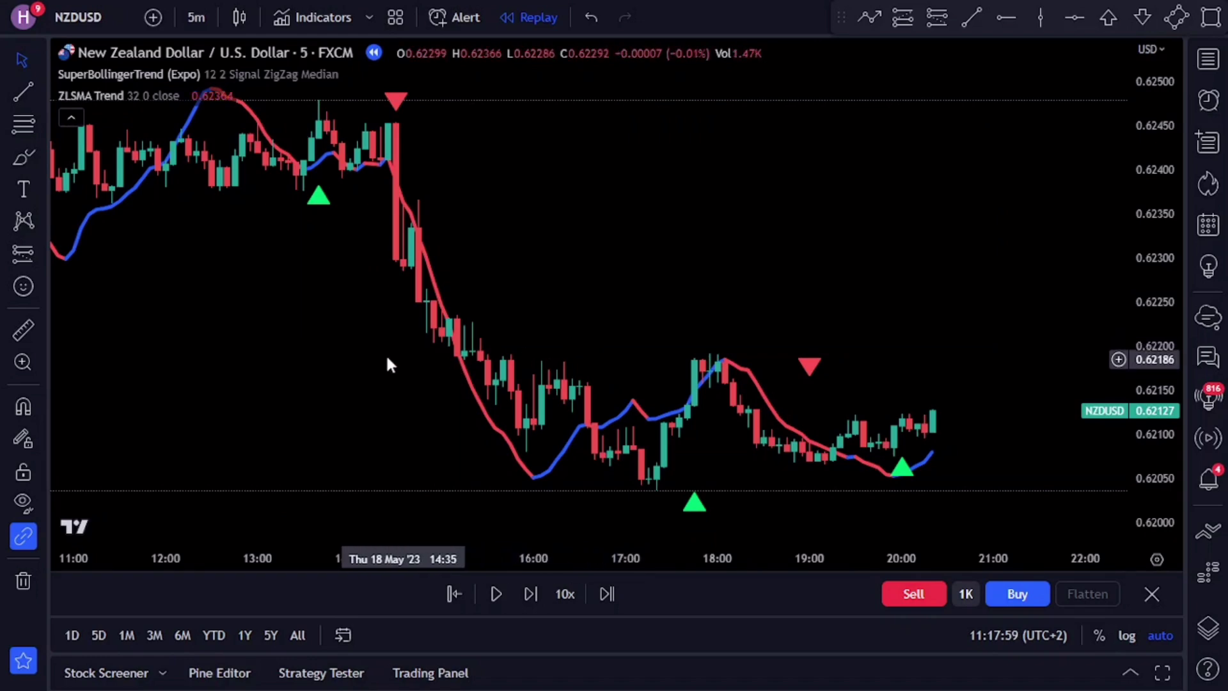
Step: Zoom in three levels and pan the NZDUSD chart to show the bars from 15:00 onward
{"action": "mouse_move", "coordinate": [195, 109]}
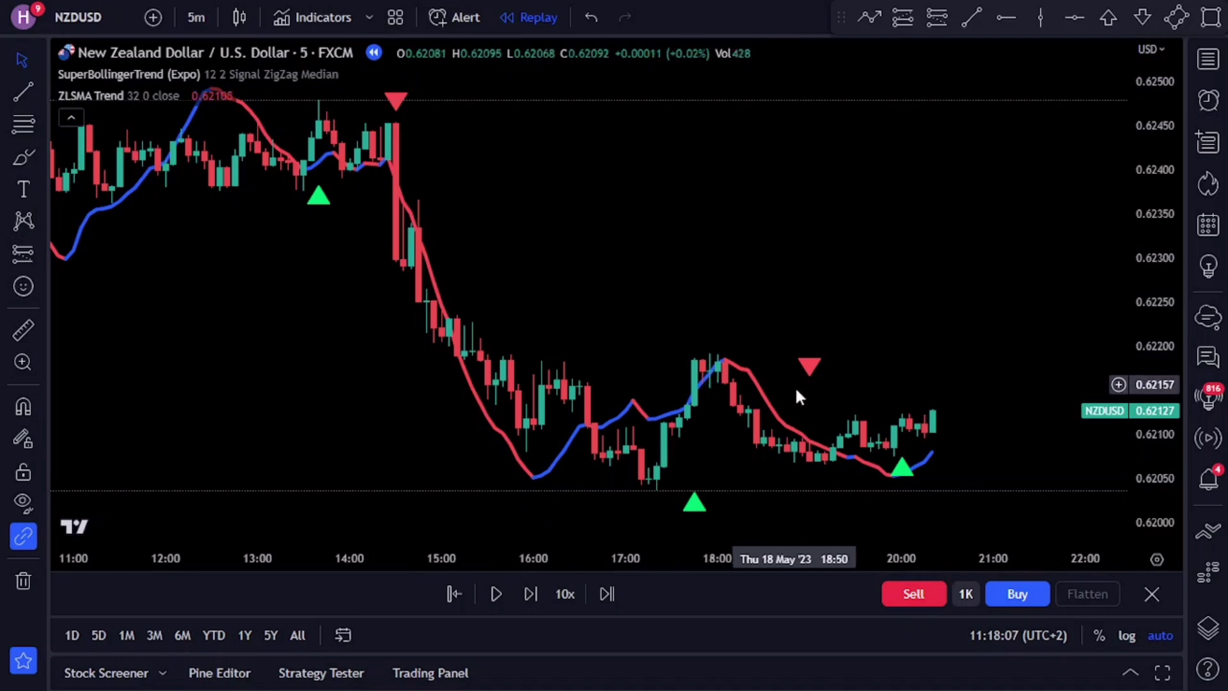
{"action": "mouse_move", "coordinate": [624, 518]}
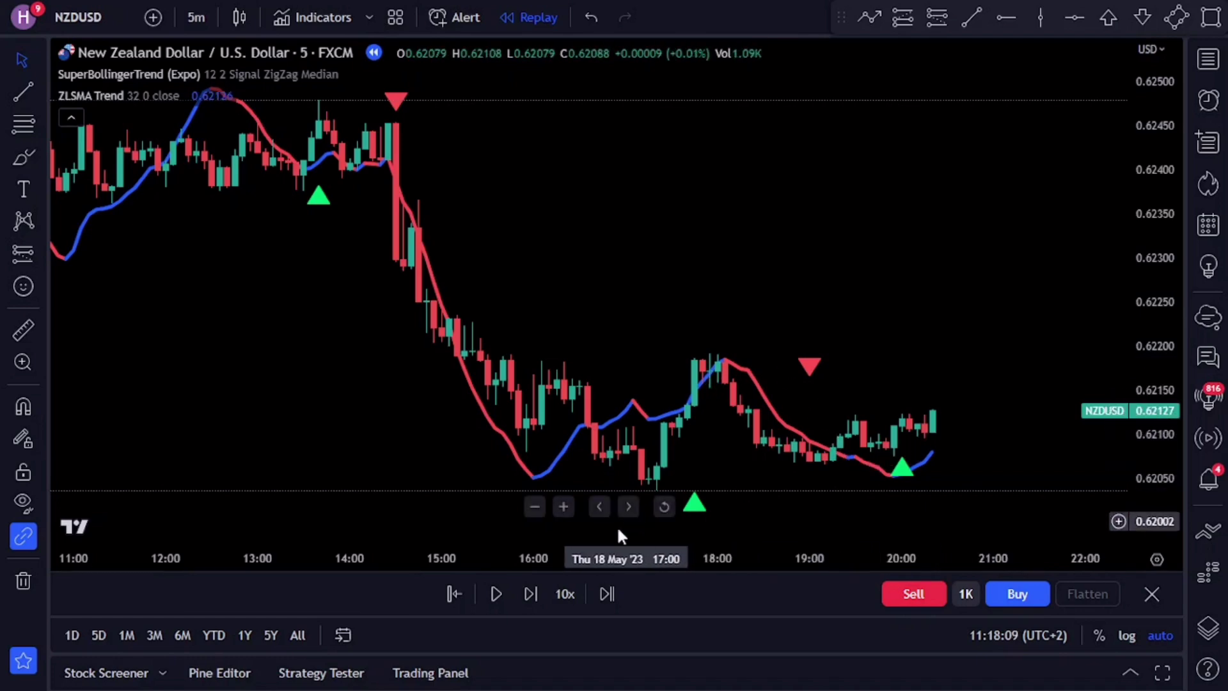
{"action": "left_click", "coordinate": [563, 508]}
{"action": "left_click", "coordinate": [563, 509]}
{"action": "left_click", "coordinate": [562, 508]}
{"action": "left_click_drag", "start_coordinate": [408, 426], "coordinate": [649, 434]}
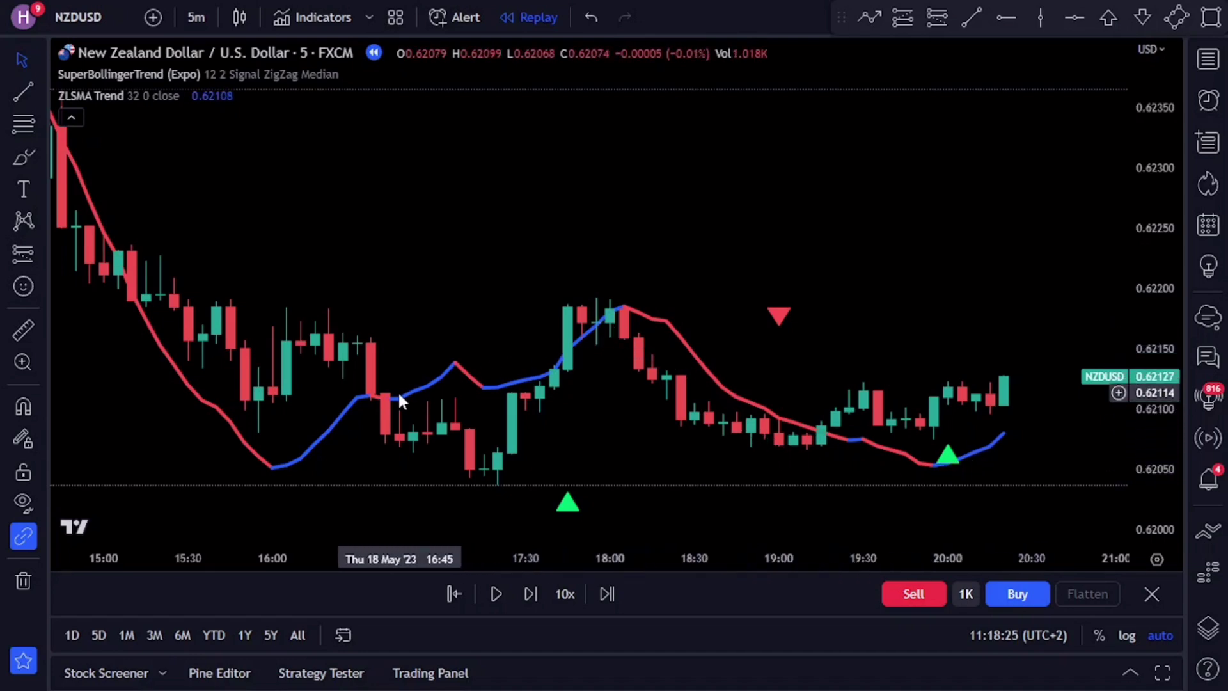
{"action": "left_click_drag", "start_coordinate": [270, 376], "coordinate": [380, 409]}
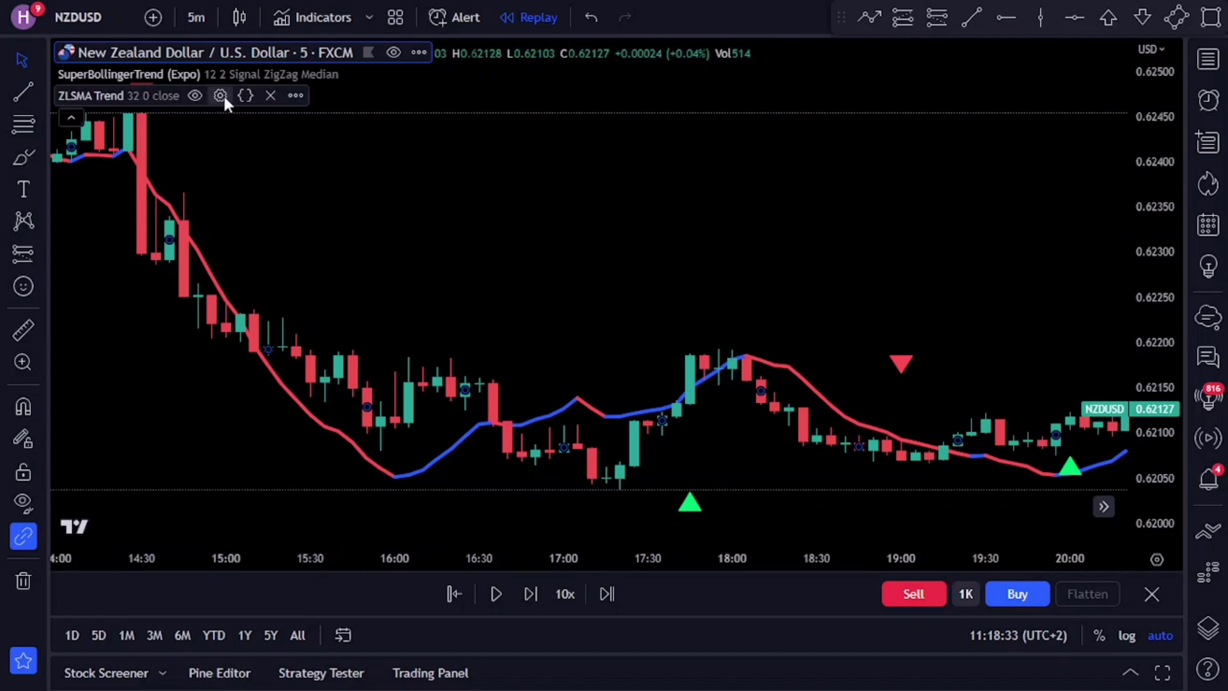
{"action": "left_click", "coordinate": [221, 95]}
Step: Set the ZLSMA Trend line's timeframe to 15 minutes
{"action": "left_click", "coordinate": [474, 180]}
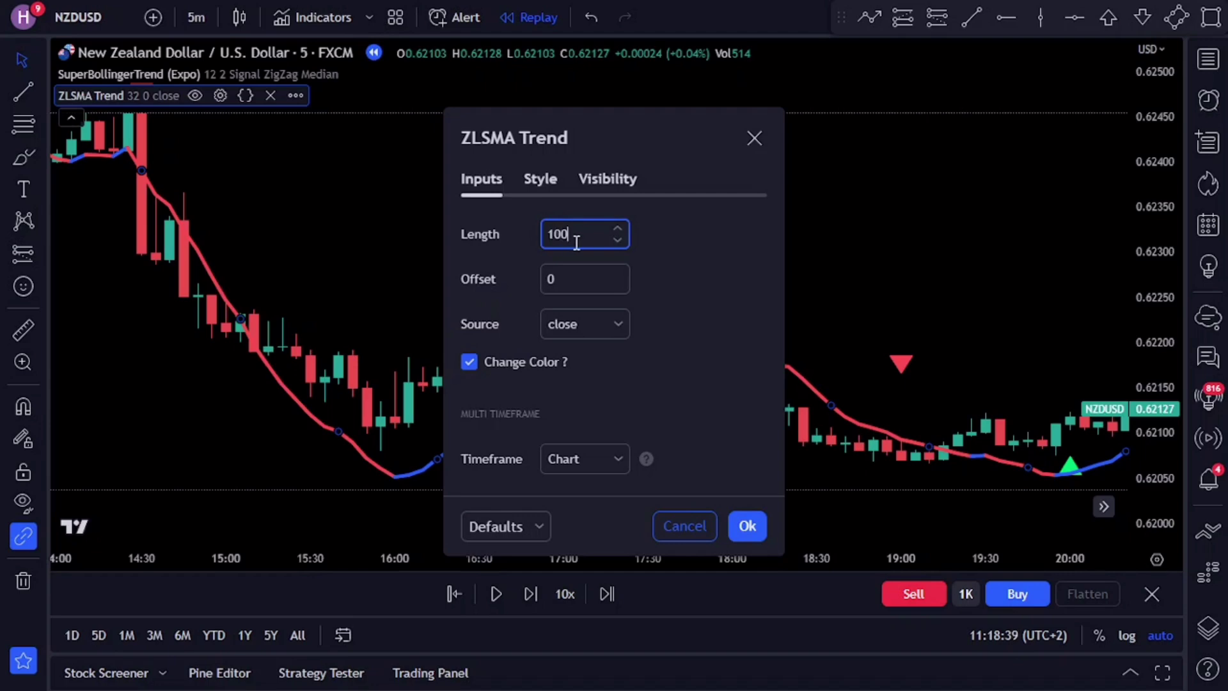
{"action": "left_click", "coordinate": [616, 459]}
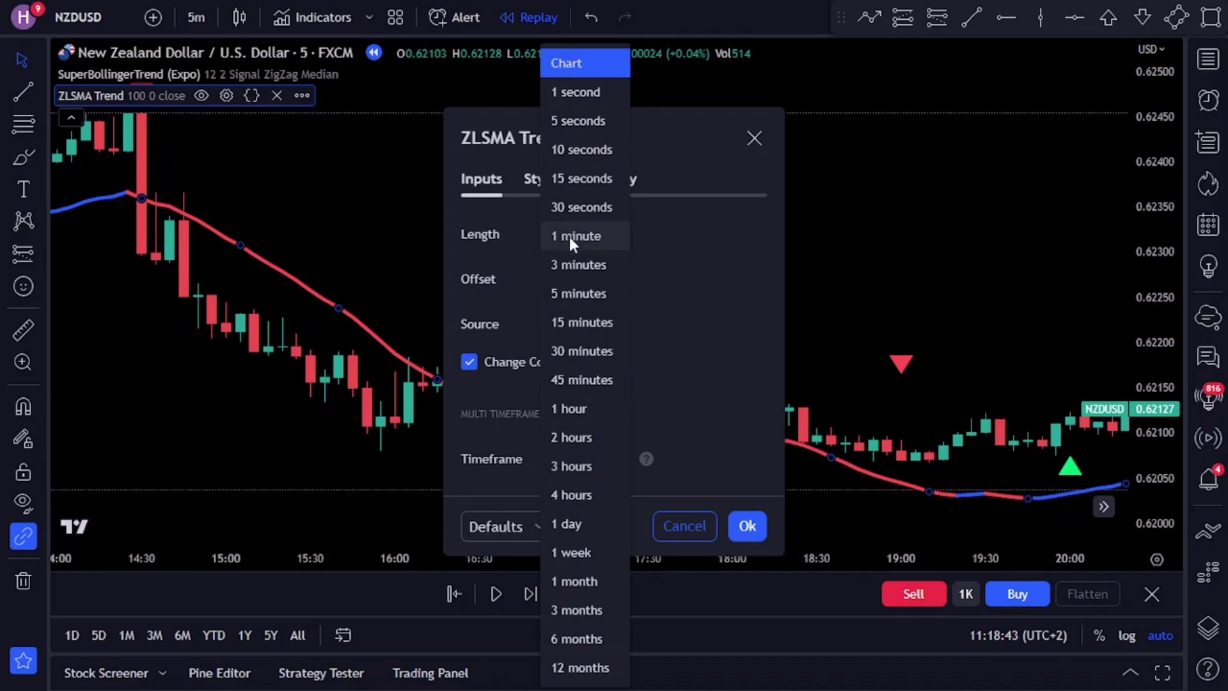
{"action": "left_click", "coordinate": [587, 322]}
{"action": "left_click", "coordinate": [667, 354]}
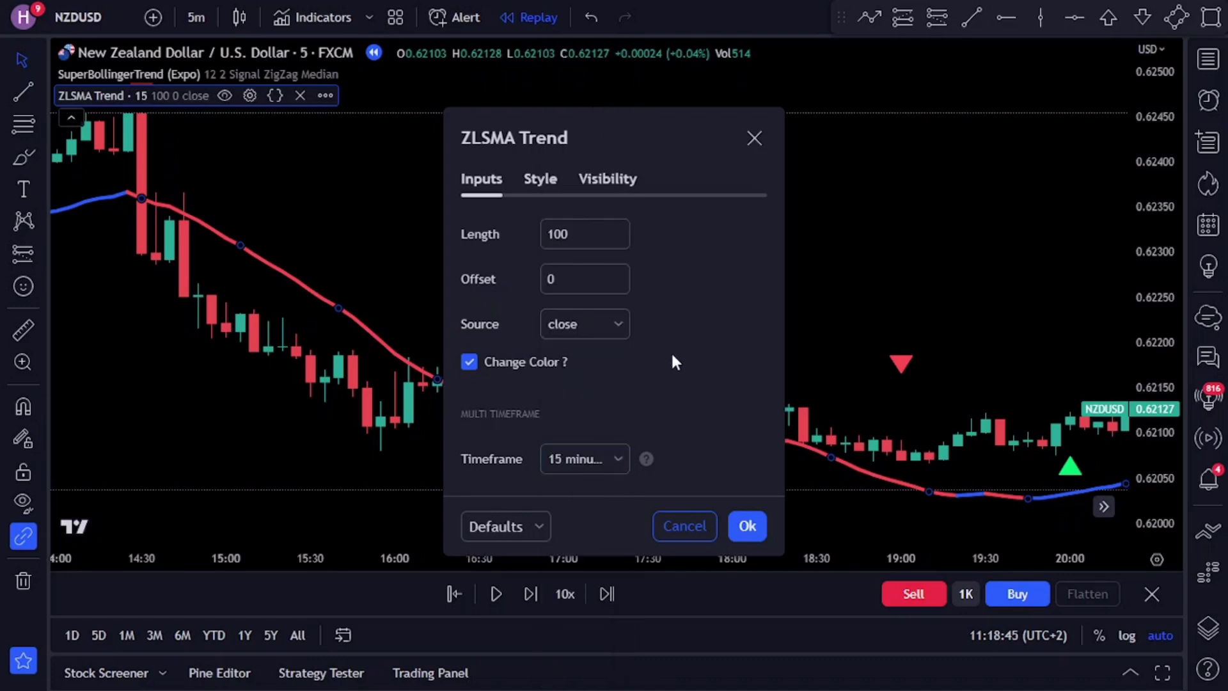
Step: Make ZLSMA Color 0, Color 1 and Color 2 yellow and apply the settings
{"action": "left_click", "coordinate": [533, 189]}
{"action": "left_click", "coordinate": [563, 255]}
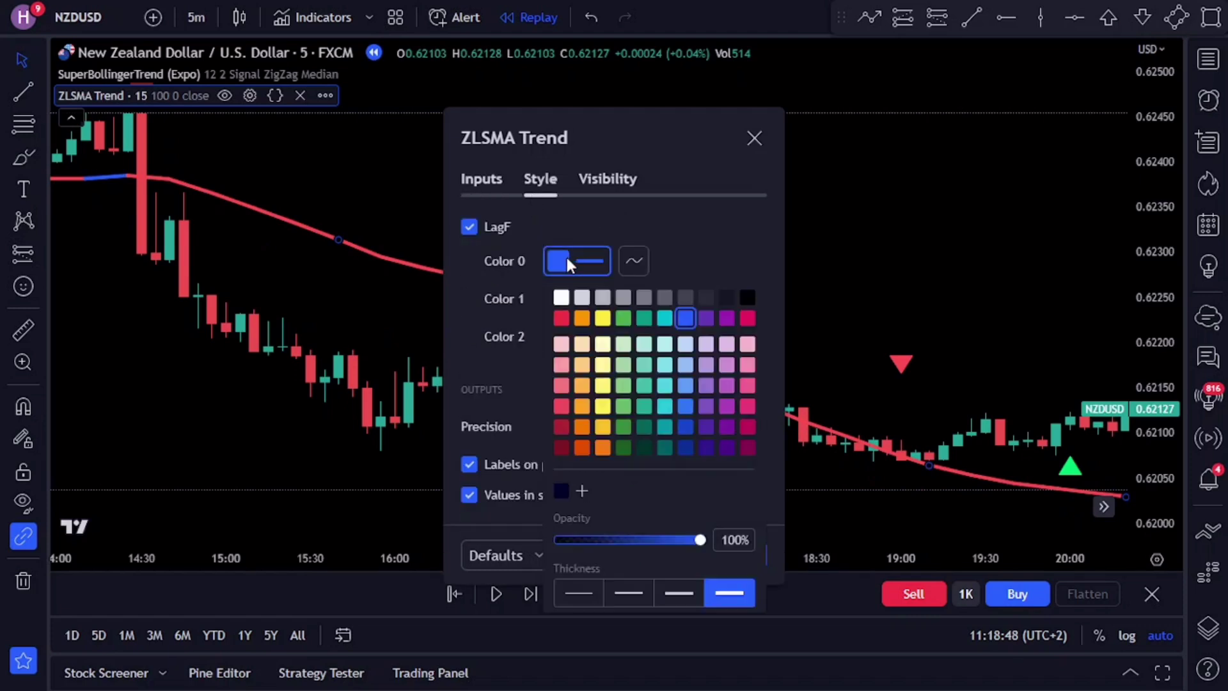
{"action": "left_click", "coordinate": [602, 318]}
{"action": "left_click", "coordinate": [654, 254]}
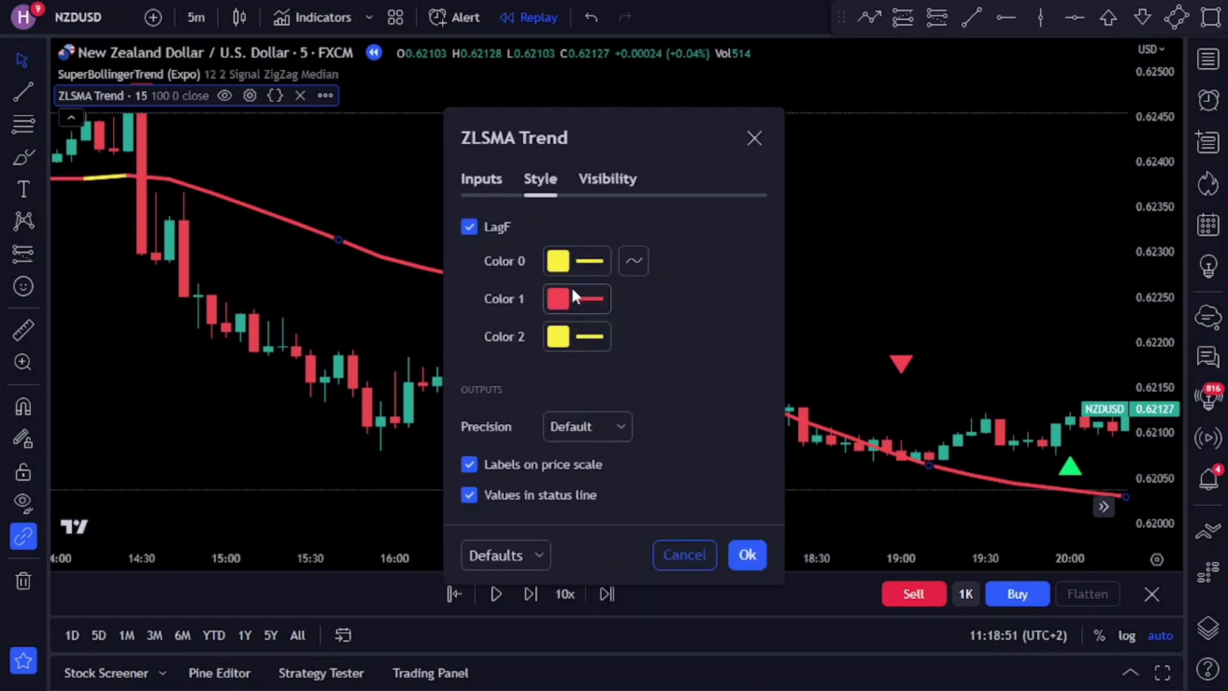
{"action": "left_click", "coordinate": [573, 296]}
{"action": "left_click", "coordinate": [602, 356]}
{"action": "left_click", "coordinate": [656, 270]}
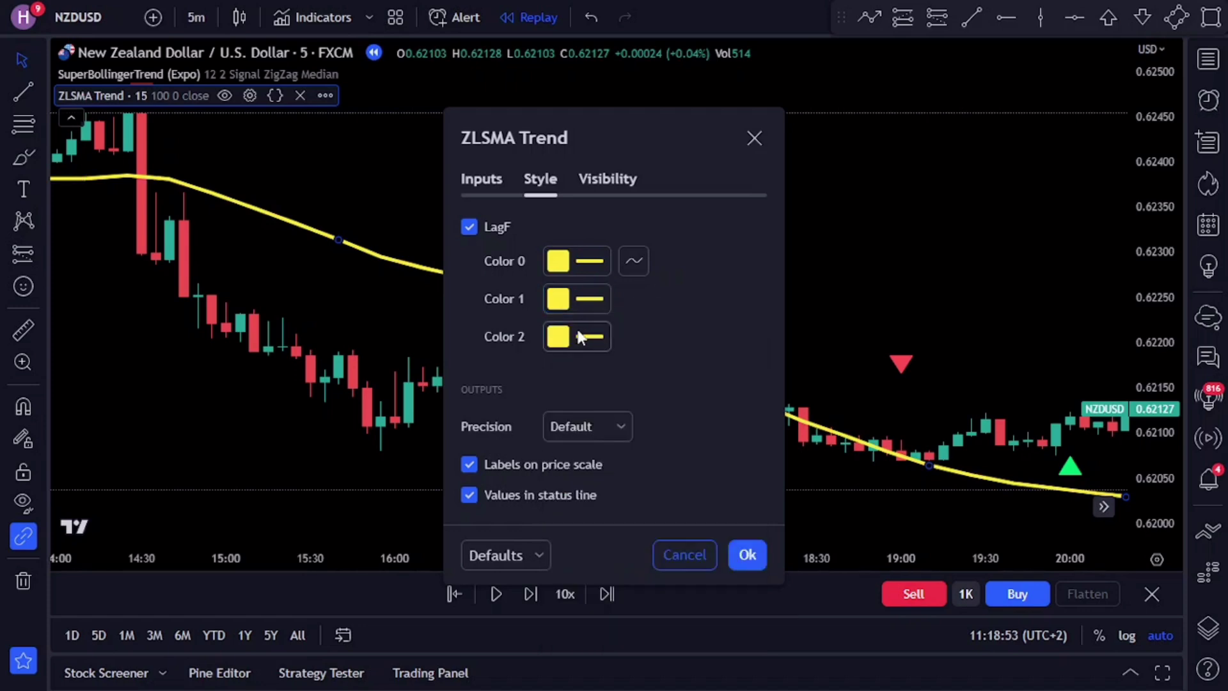
{"action": "left_click", "coordinate": [601, 335]}
{"action": "left_click", "coordinate": [696, 328]}
{"action": "left_click", "coordinate": [741, 555]}
{"action": "left_click", "coordinate": [532, 506]}
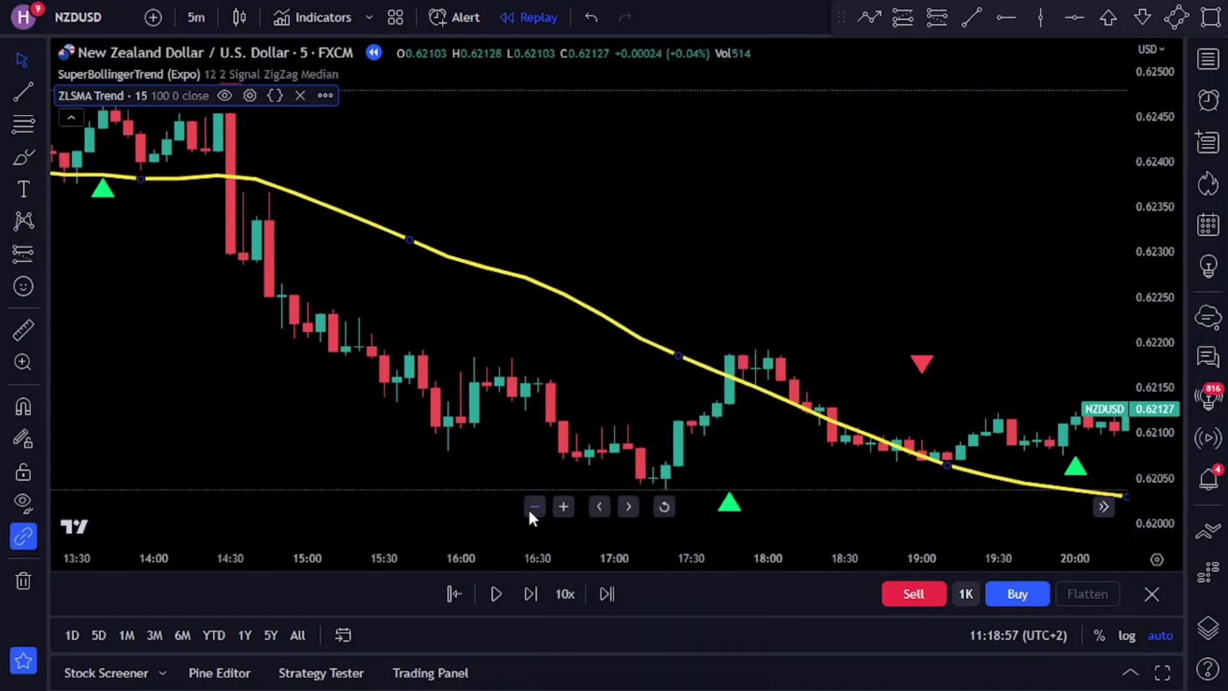
Step: Zoom out, leave empty space after the latest bar, and collapse the indicator legend
{"action": "left_click", "coordinate": [532, 506]}
{"action": "left_click_drag", "start_coordinate": [817, 417], "coordinate": [397, 392]}
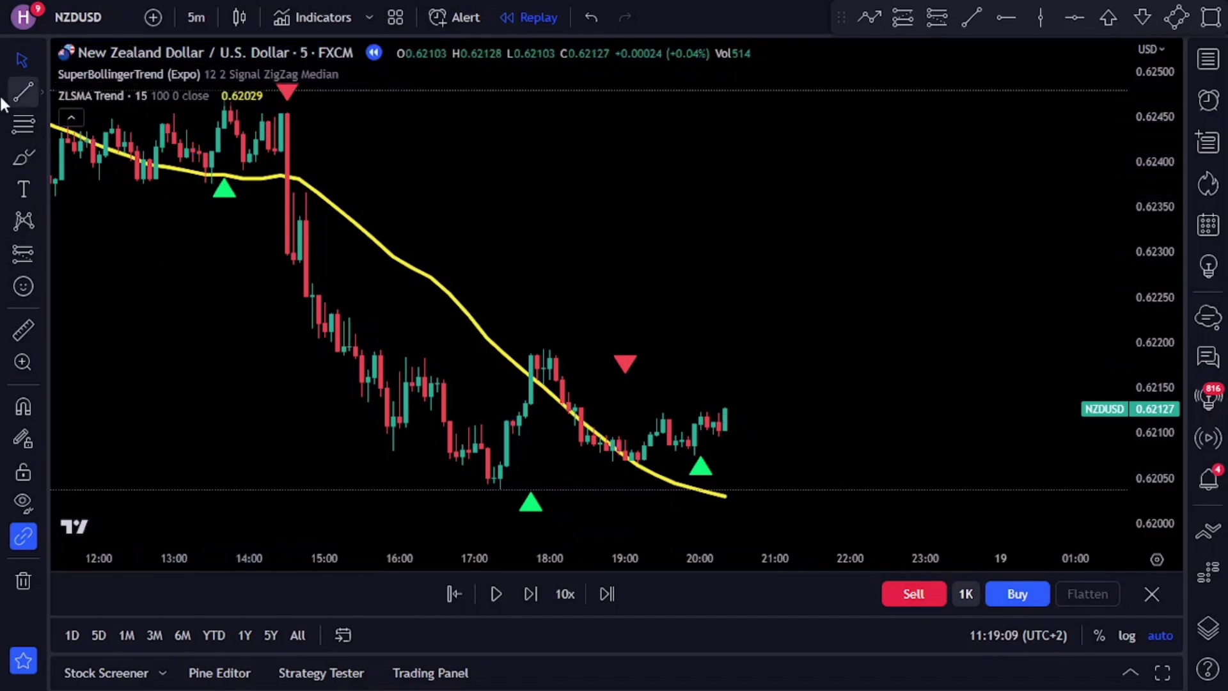
{"action": "left_click", "coordinate": [72, 118]}
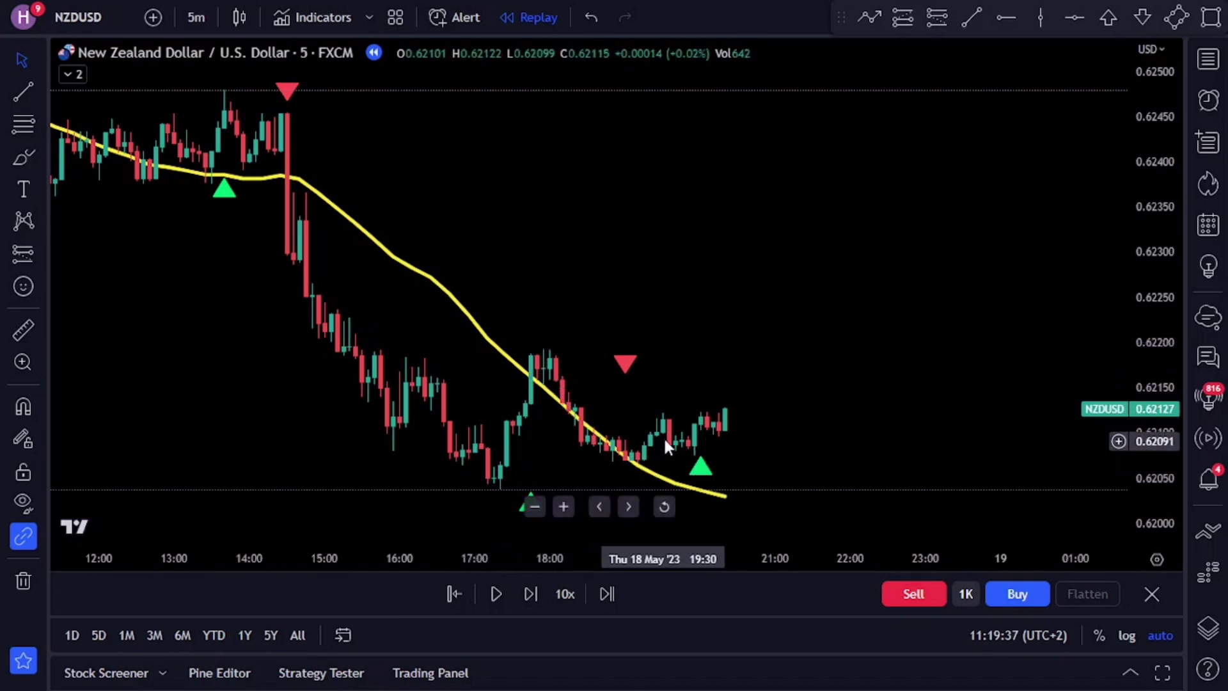
Step: Zoom into the recent bars and place a long position at the latest bar with stop near 0.62033
{"action": "left_click", "coordinate": [566, 505]}
{"action": "left_click", "coordinate": [565, 505]}
{"action": "left_click_drag", "start_coordinate": [473, 363], "coordinate": [672, 373]}
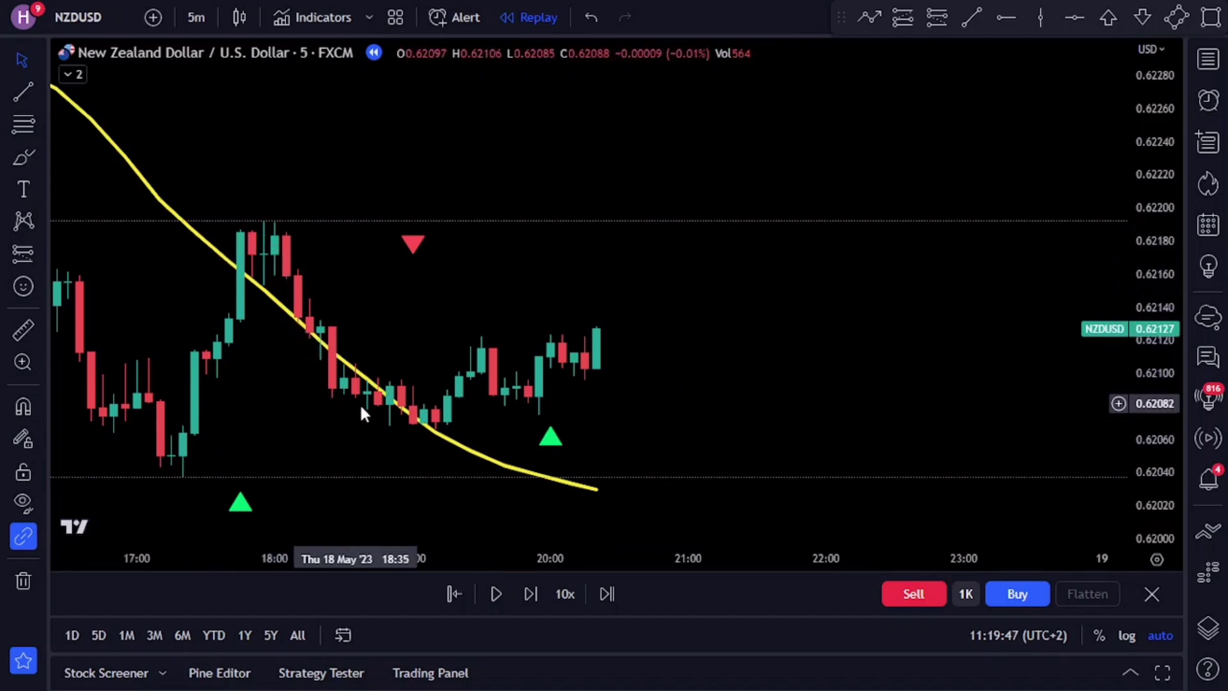
{"action": "left_click", "coordinate": [898, 19]}
{"action": "left_click", "coordinate": [595, 329]}
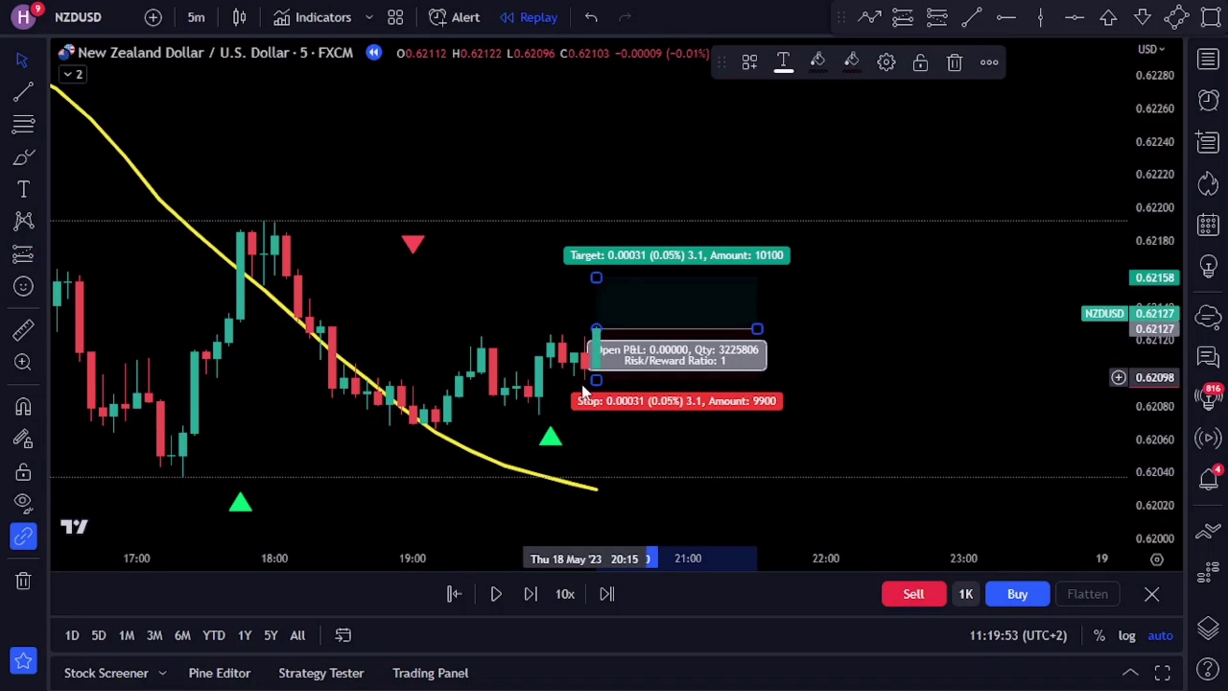
{"action": "left_click_drag", "start_coordinate": [596, 380], "coordinate": [597, 492]}
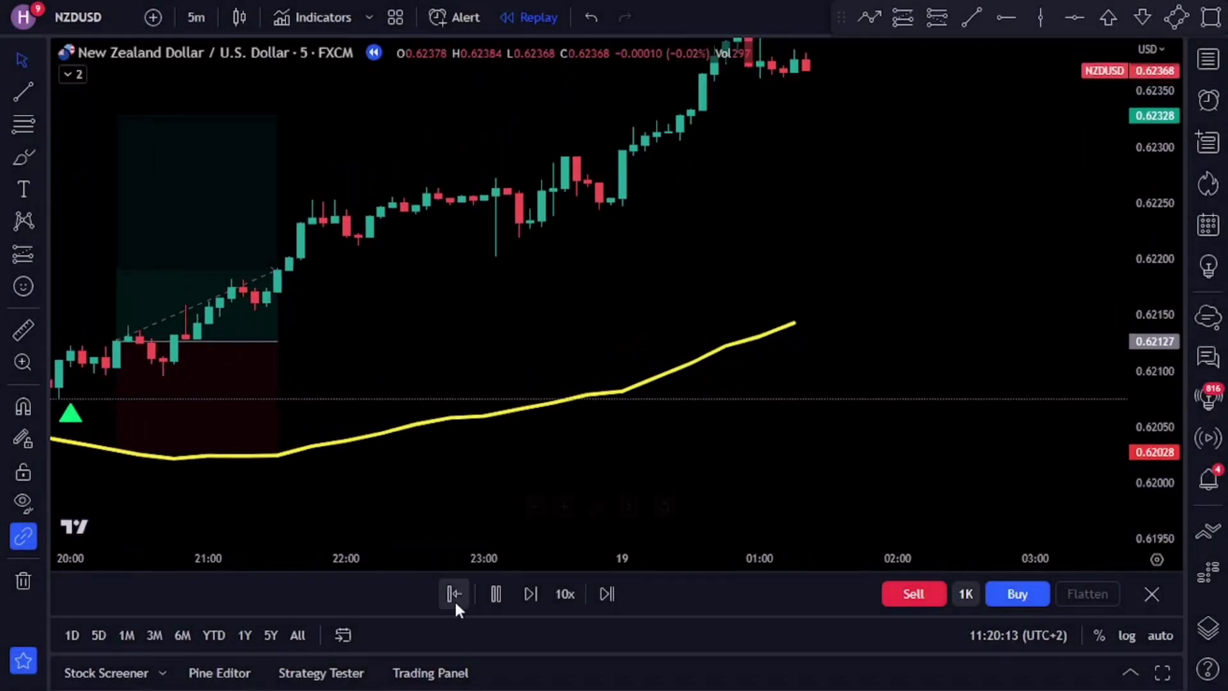
Step: Pause the replay and stretch the long position box over the following rally
{"action": "left_click", "coordinate": [497, 593]}
{"action": "left_click_drag", "start_coordinate": [386, 447], "coordinate": [678, 451]}
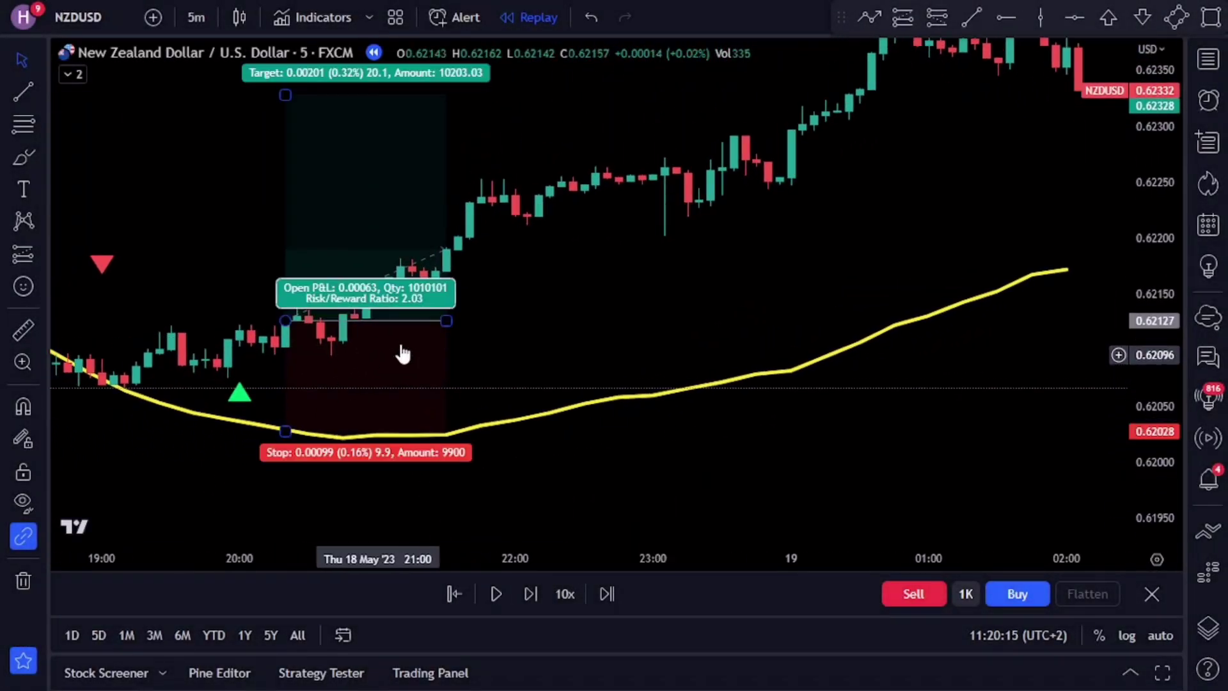
{"action": "left_click_drag", "start_coordinate": [445, 295], "coordinate": [851, 285]}
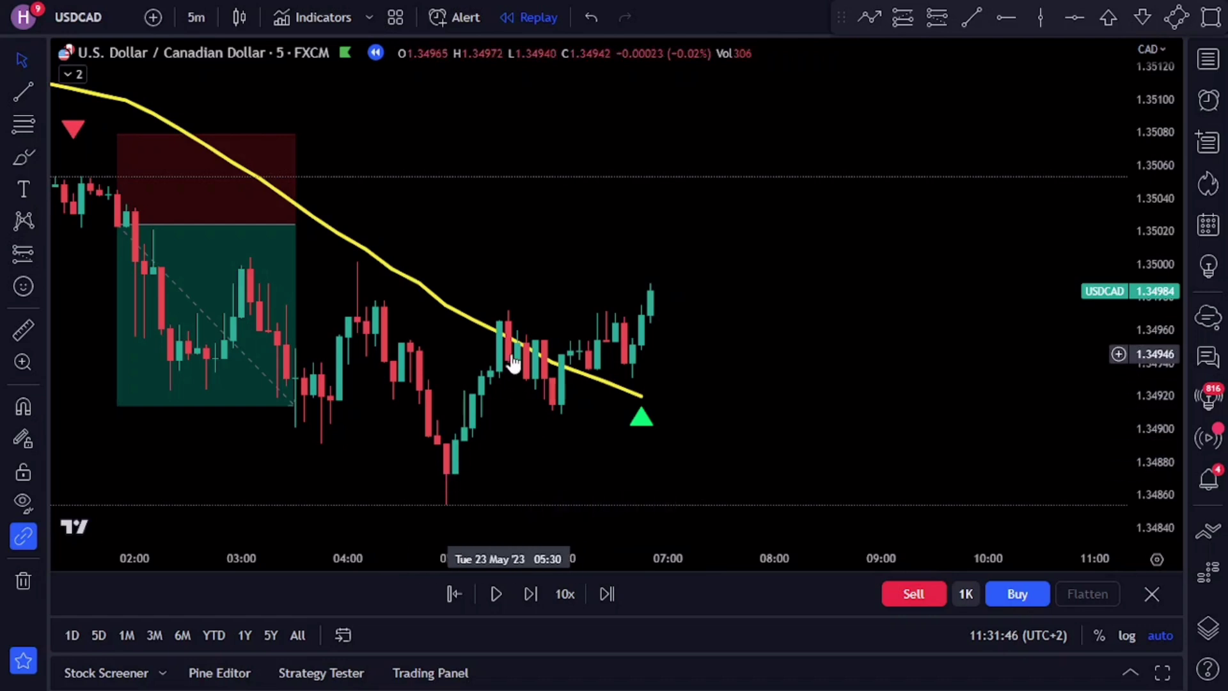
Step: Draw a six-point zigzag arrow over the USDCAD swings from the 05:00 low, then place a long position at the latest close
{"action": "left_click", "coordinate": [869, 18]}
{"action": "left_click", "coordinate": [446, 475]}
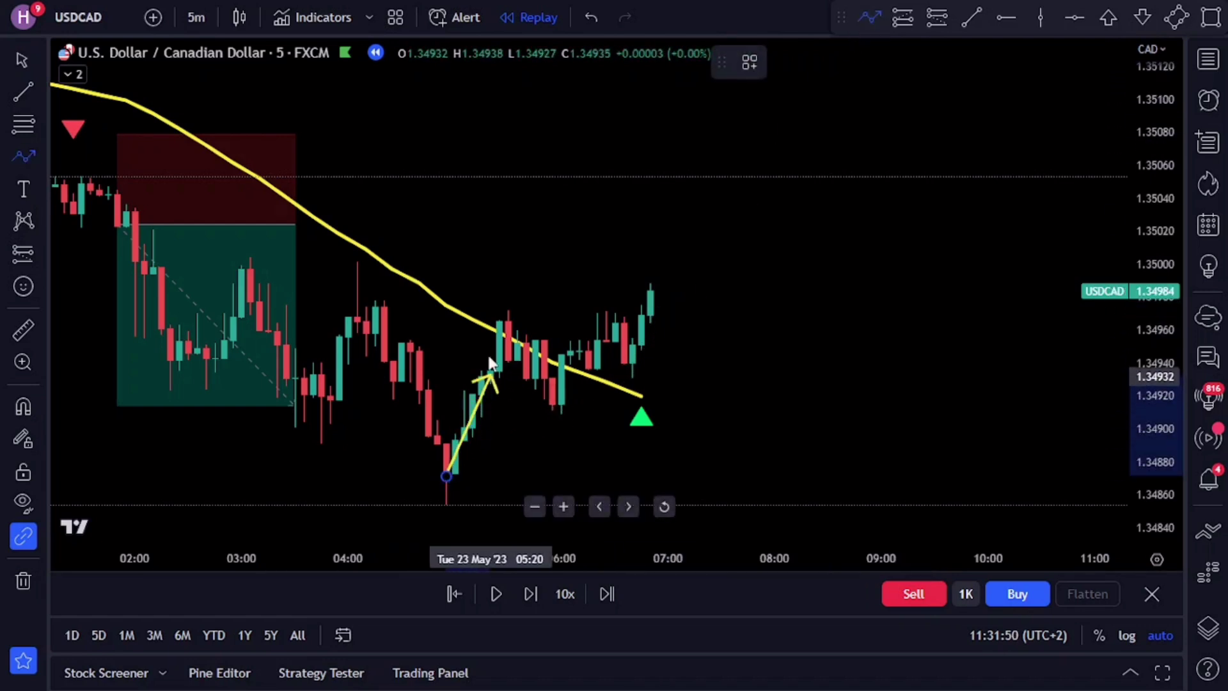
{"action": "left_click", "coordinate": [508, 315]}
{"action": "left_click", "coordinate": [552, 413]}
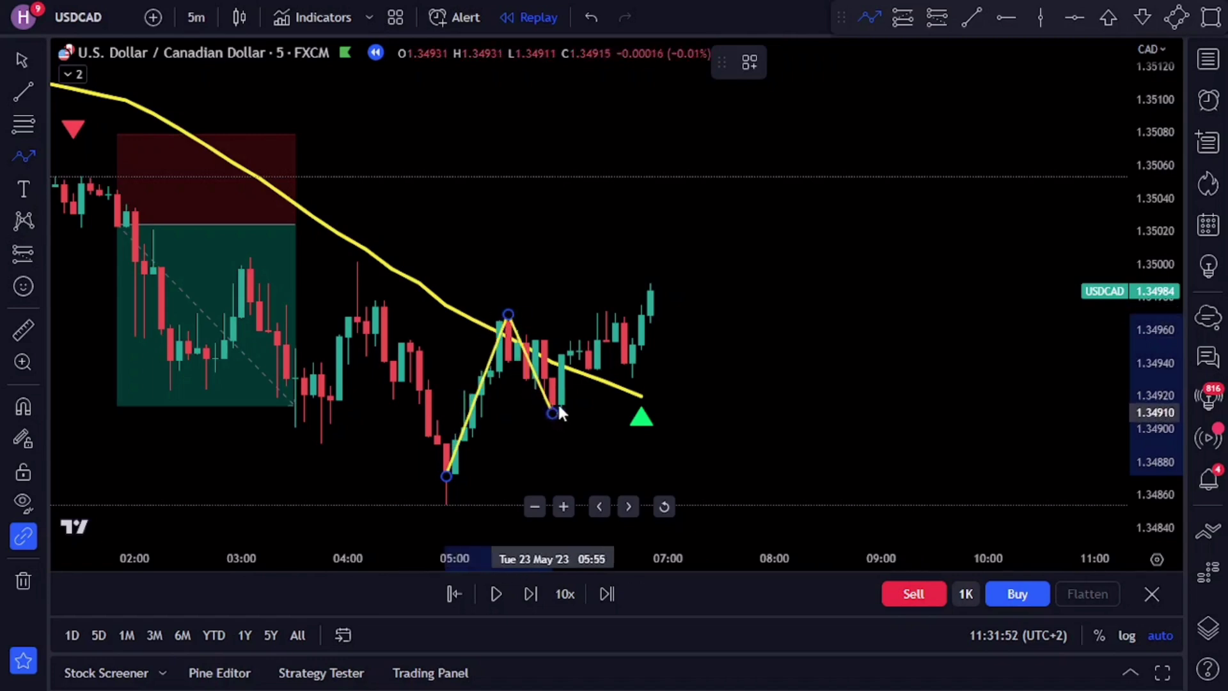
{"action": "left_click", "coordinate": [597, 311]}
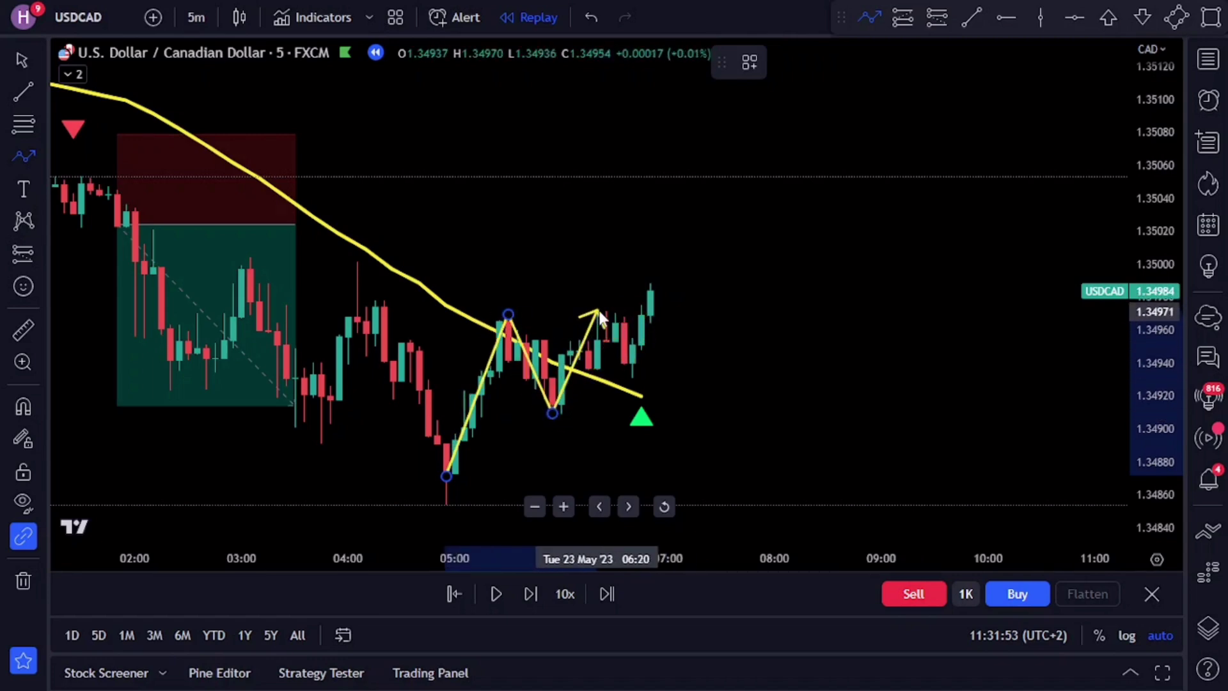
{"action": "left_click", "coordinate": [632, 383]}
{"action": "left_click", "coordinate": [668, 321]}
{"action": "key", "text": "Escape"}
{"action": "left_click", "coordinate": [904, 23]}
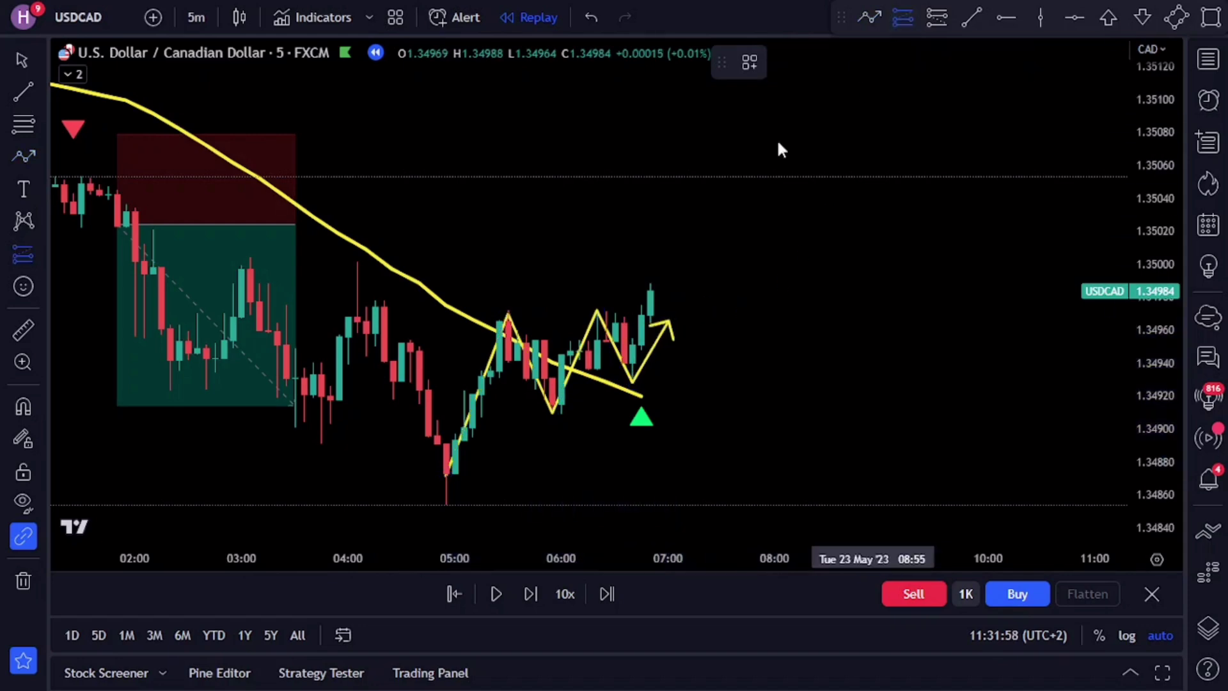
{"action": "left_click", "coordinate": [650, 289]}
Step: Set the USDCAD long position's stop to 130 ticks and its profit target to 260 ticks
{"action": "double_click", "coordinate": [731, 274]}
{"action": "left_click", "coordinate": [556, 510]}
{"action": "type", "text": "130"}
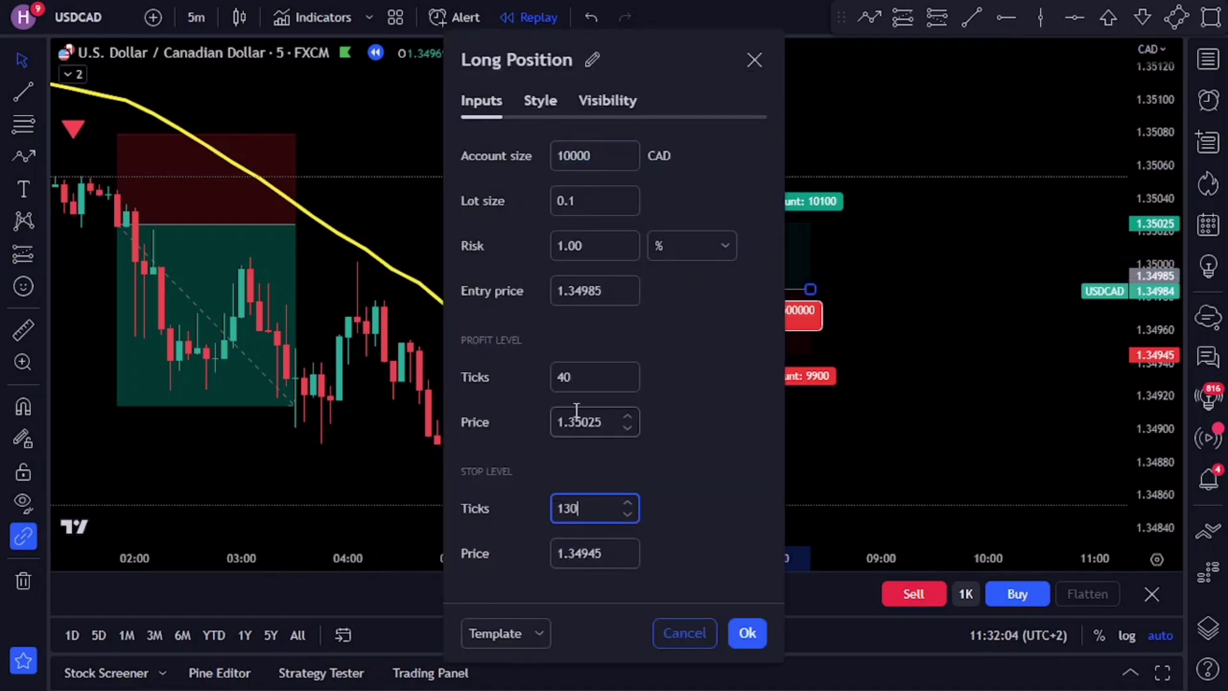
{"action": "double_click", "coordinate": [581, 379]}
{"action": "type", "text": "260"}
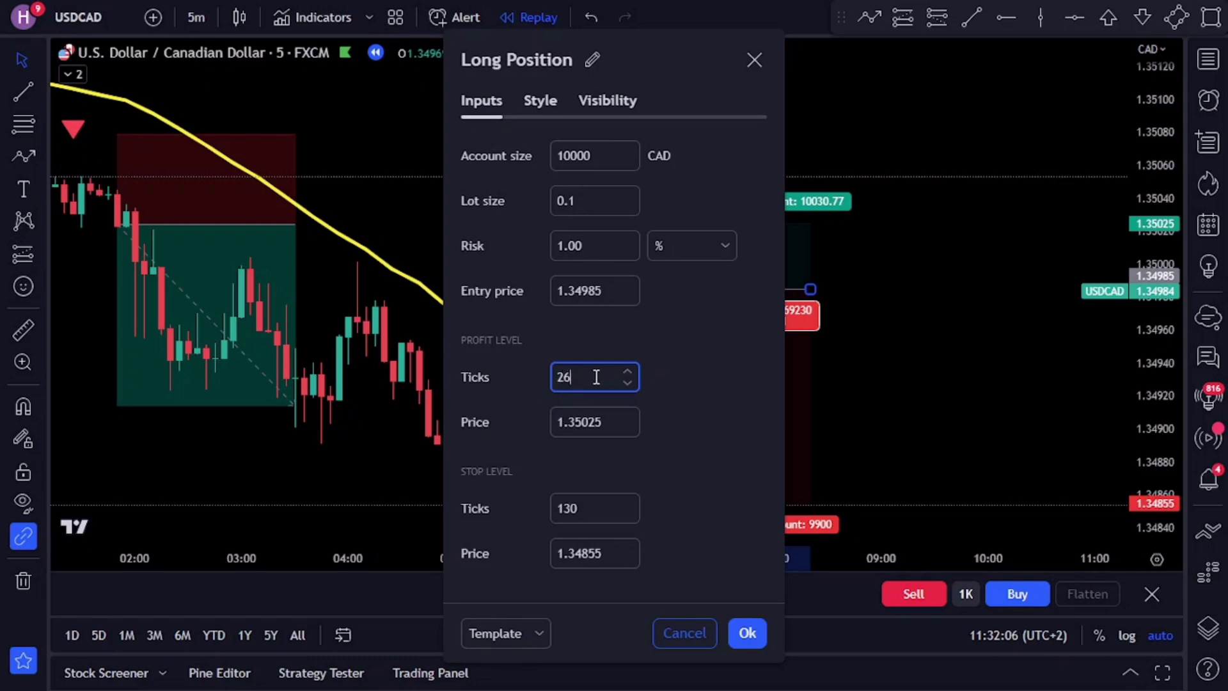
{"action": "left_click", "coordinate": [747, 625]}
Step: Replay the bars until the trade hits its target, then pause and widen the position box over the rally
{"action": "left_click", "coordinate": [497, 598]}
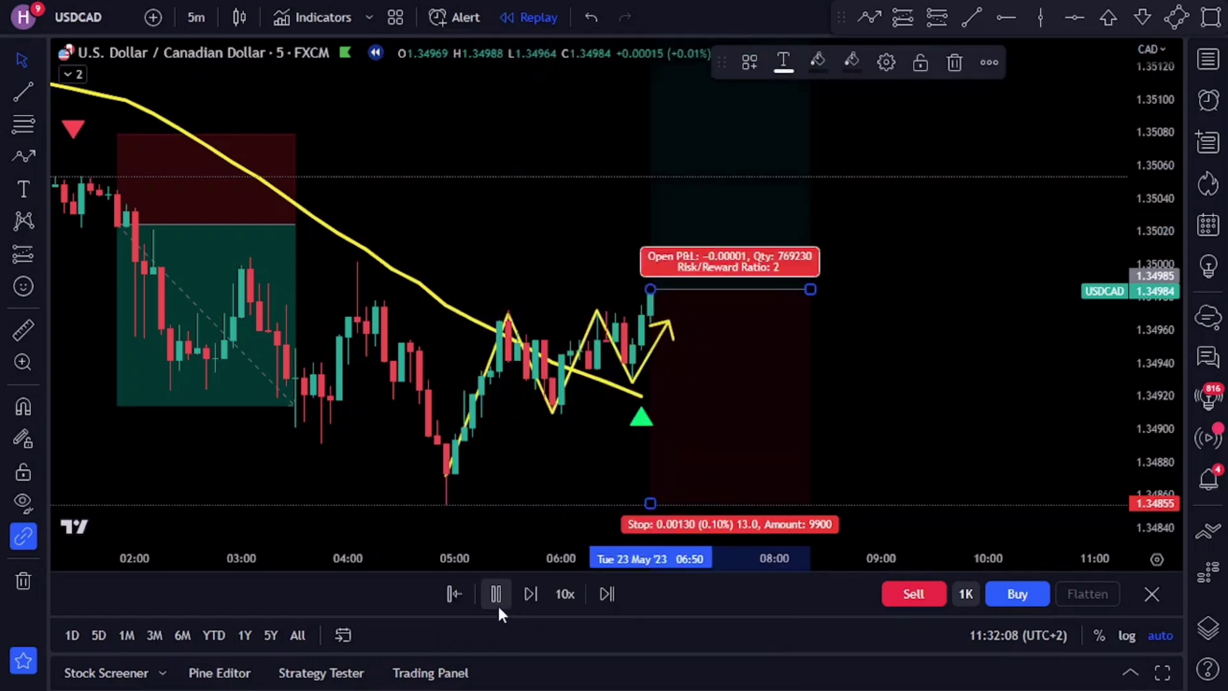
{"action": "left_click", "coordinate": [832, 351]}
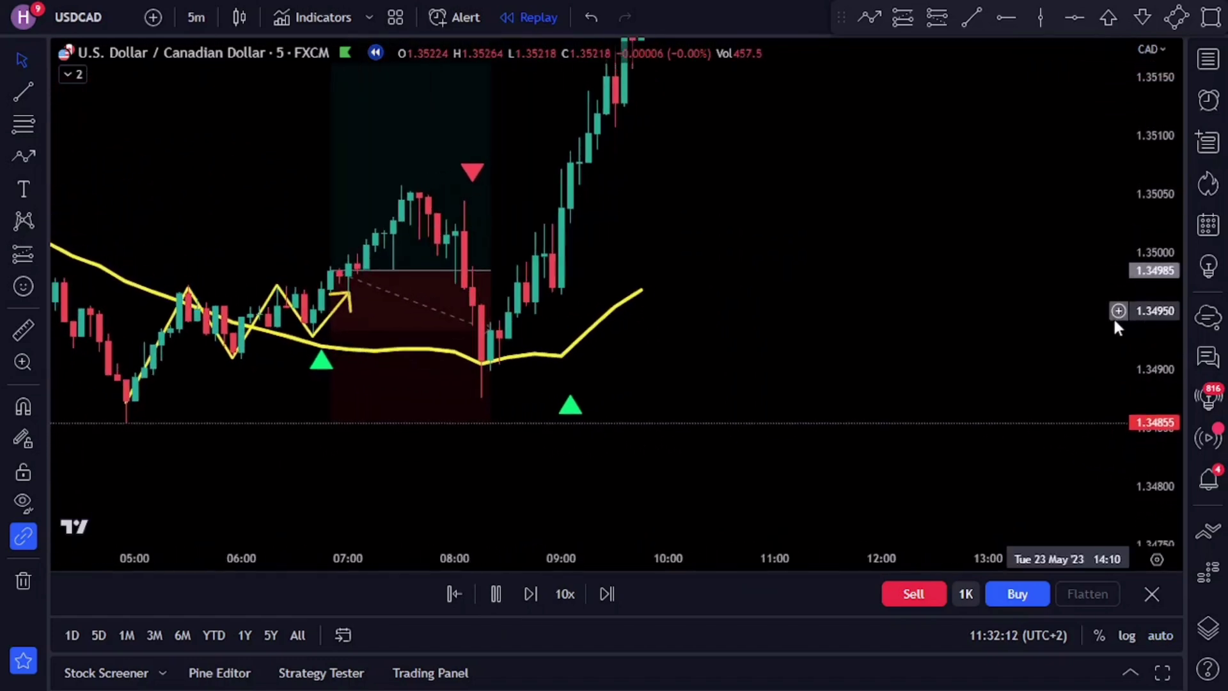
{"action": "left_click", "coordinate": [495, 593]}
{"action": "mouse_move", "coordinate": [523, 353]}
{"action": "left_mouse_down"}
{"action": "mouse_move", "coordinate": [666, 361]}
{"action": "mouse_move", "coordinate": [763, 428]}
{"action": "left_mouse_up"}
{"action": "left_click_drag", "start_coordinate": [575, 370], "coordinate": [740, 341]}
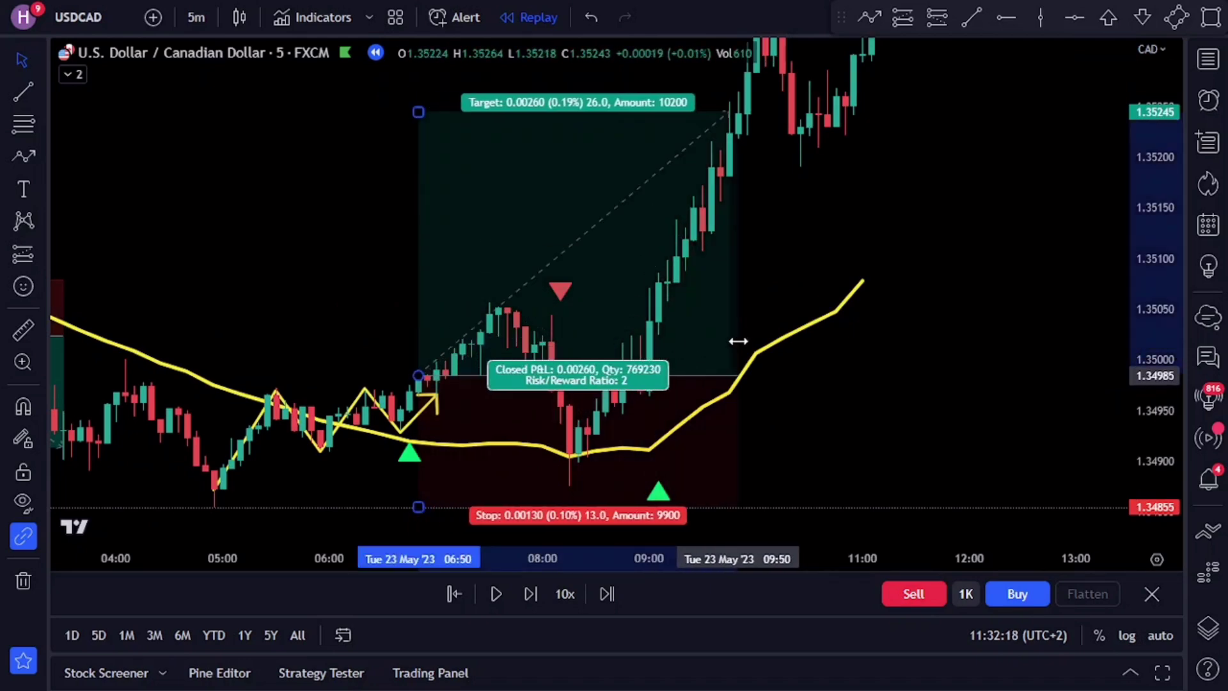
{"action": "left_click_drag", "start_coordinate": [888, 412], "coordinate": [896, 403]}
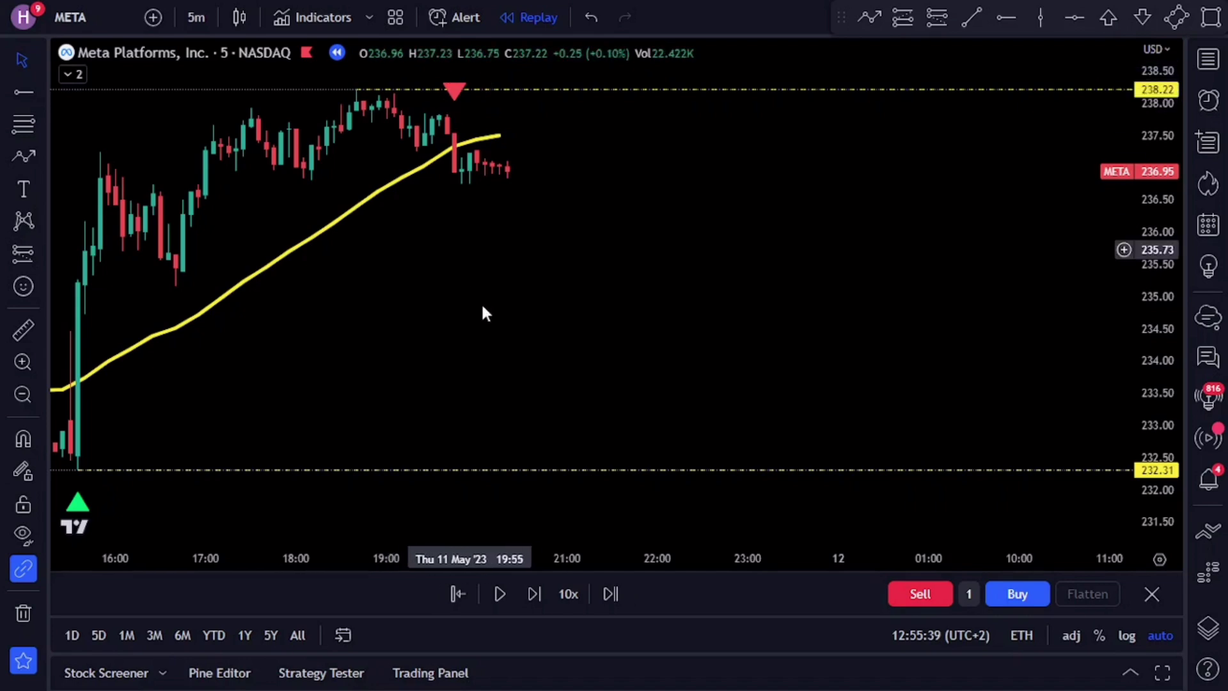
Step: Zoom in on the latest META bars and place a short position at the latest bar
{"action": "left_click", "coordinate": [563, 506]}
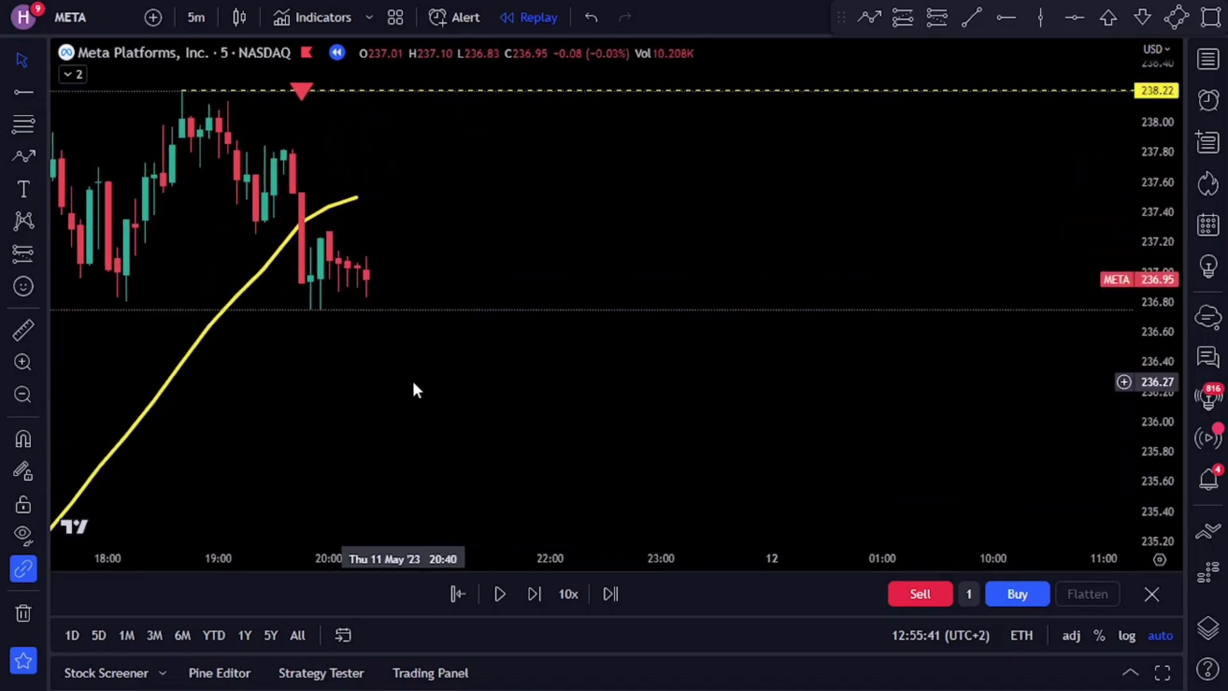
{"action": "left_click_drag", "start_coordinate": [404, 387], "coordinate": [510, 403]}
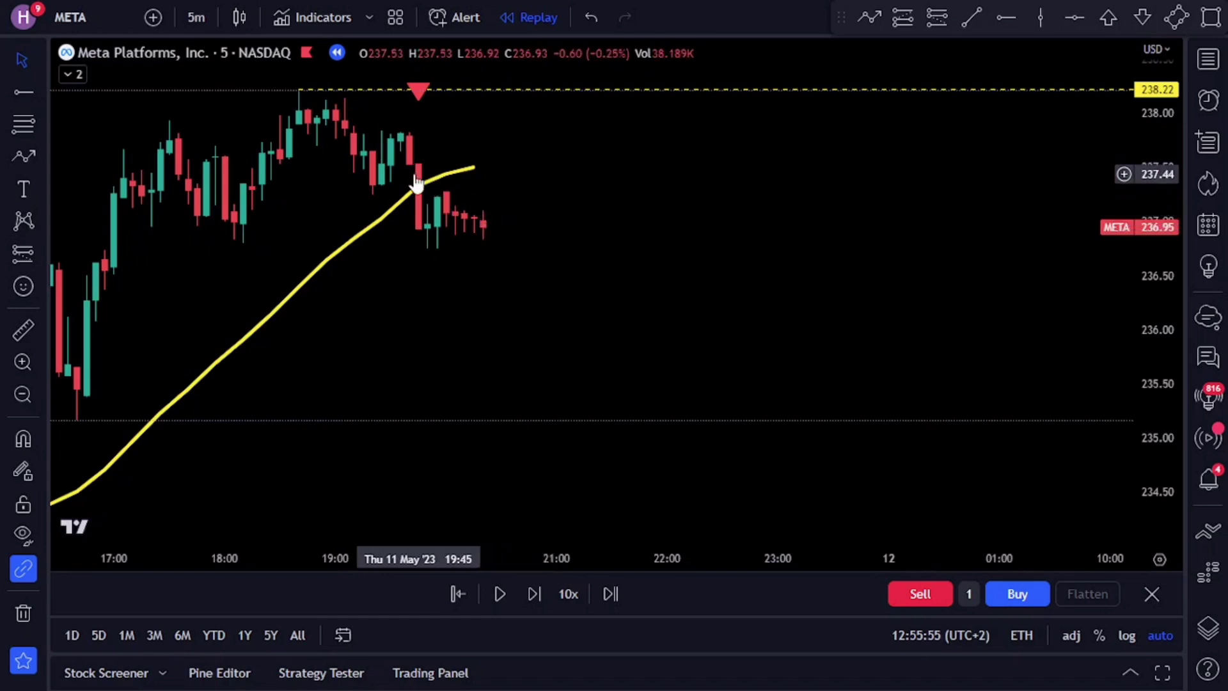
{"action": "left_click", "coordinate": [935, 14]}
{"action": "left_click", "coordinate": [484, 233]}
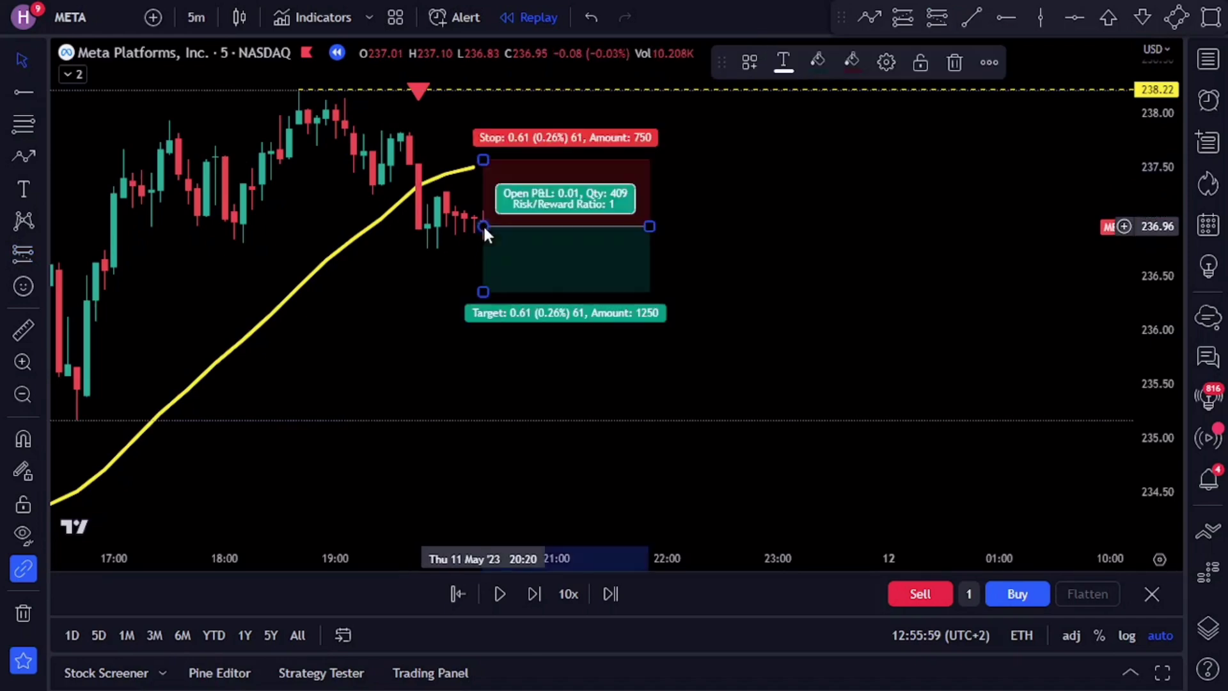
Step: Set the short position's profit target to 440 ticks against its 220-tick stop, then frame the whole position
{"action": "double_click", "coordinate": [520, 241]}
{"action": "left_click", "coordinate": [570, 505]}
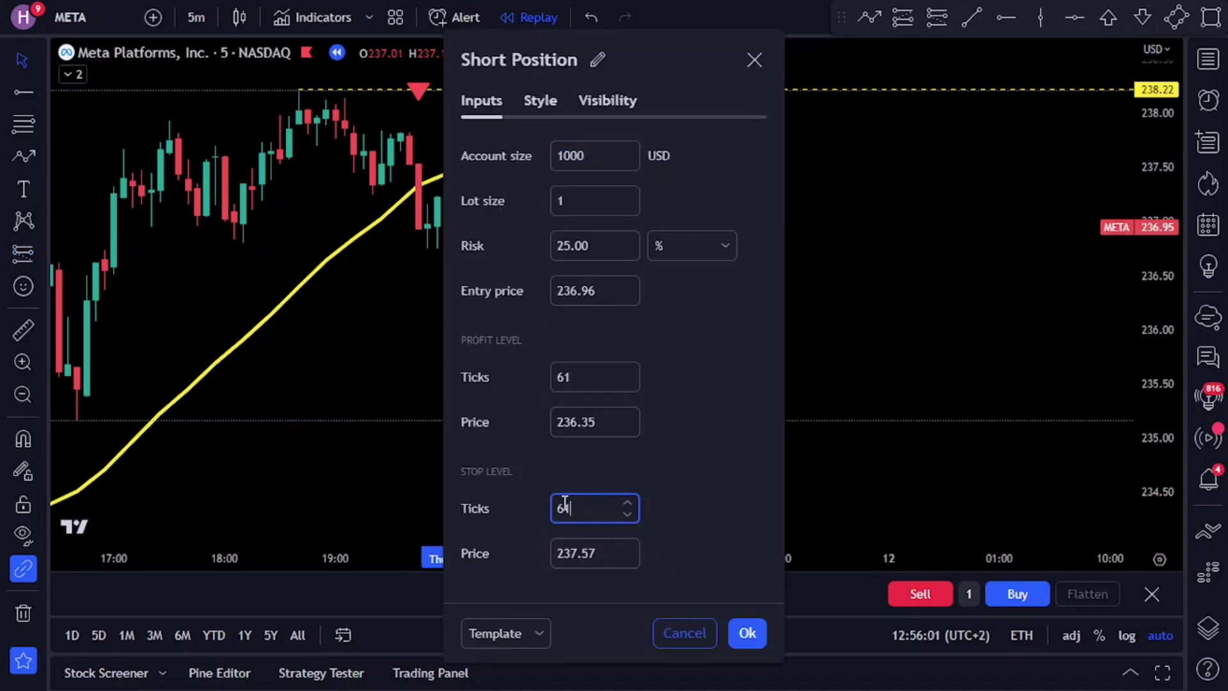
{"action": "left_click", "coordinate": [578, 378]}
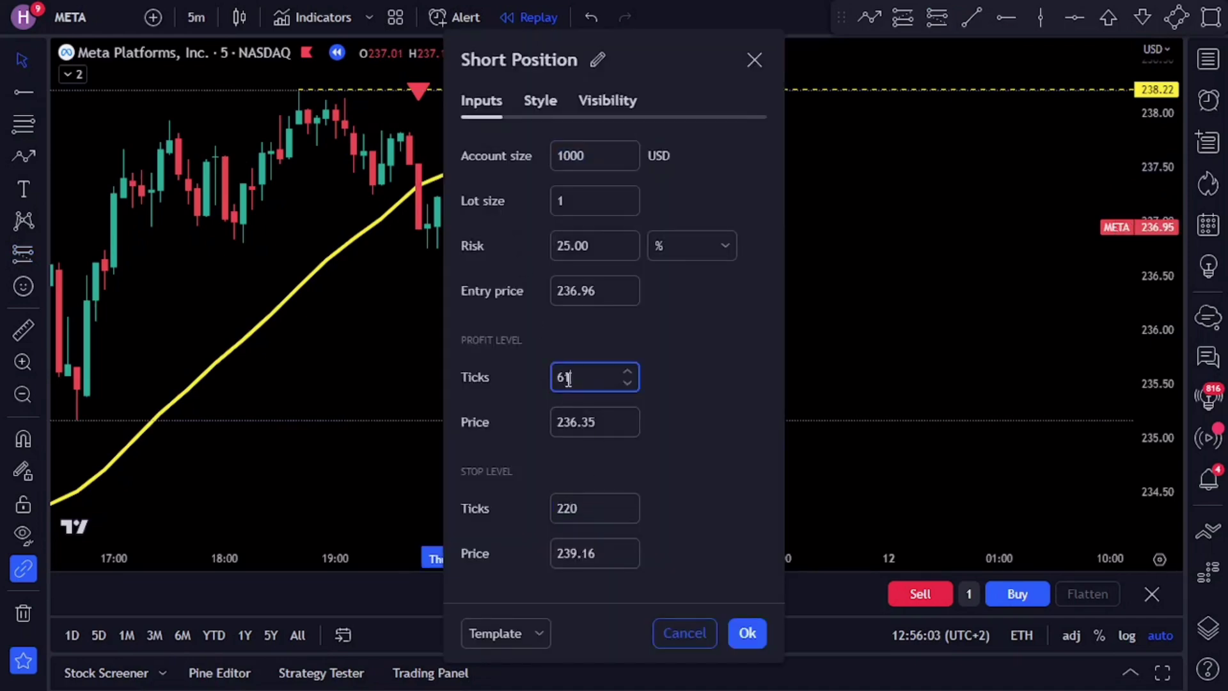
{"action": "type", "text": "440"}
{"action": "left_click", "coordinate": [747, 633]}
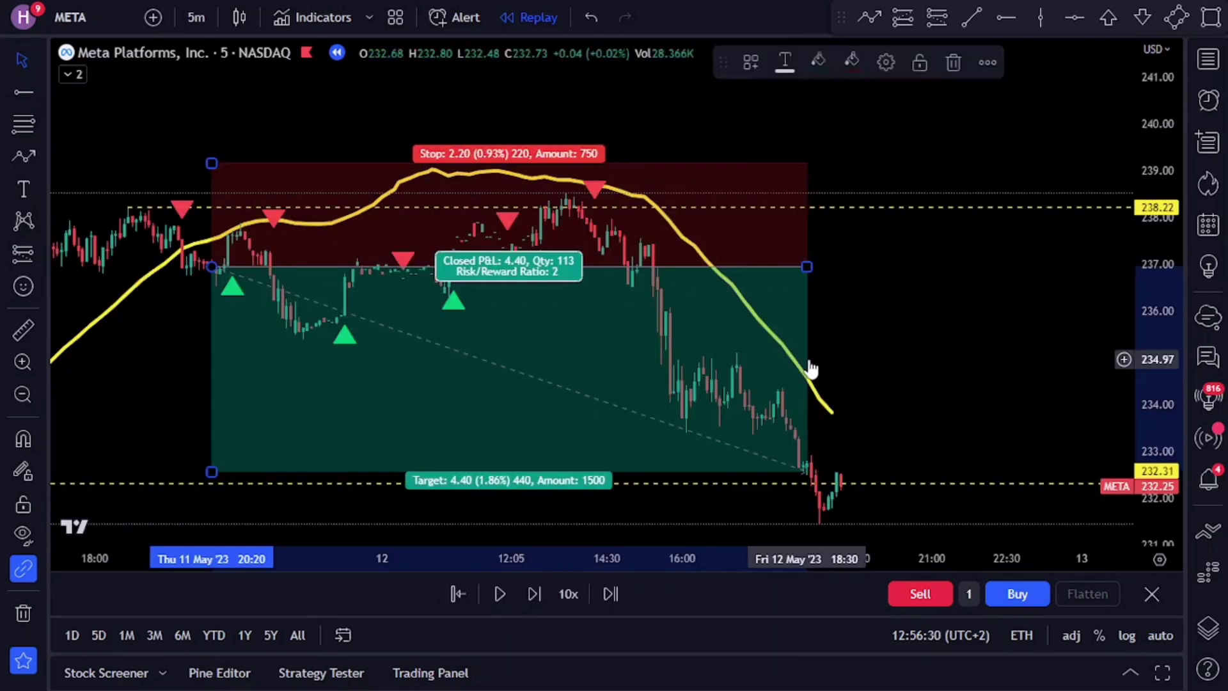
{"action": "left_click_drag", "start_coordinate": [911, 323], "coordinate": [962, 299]}
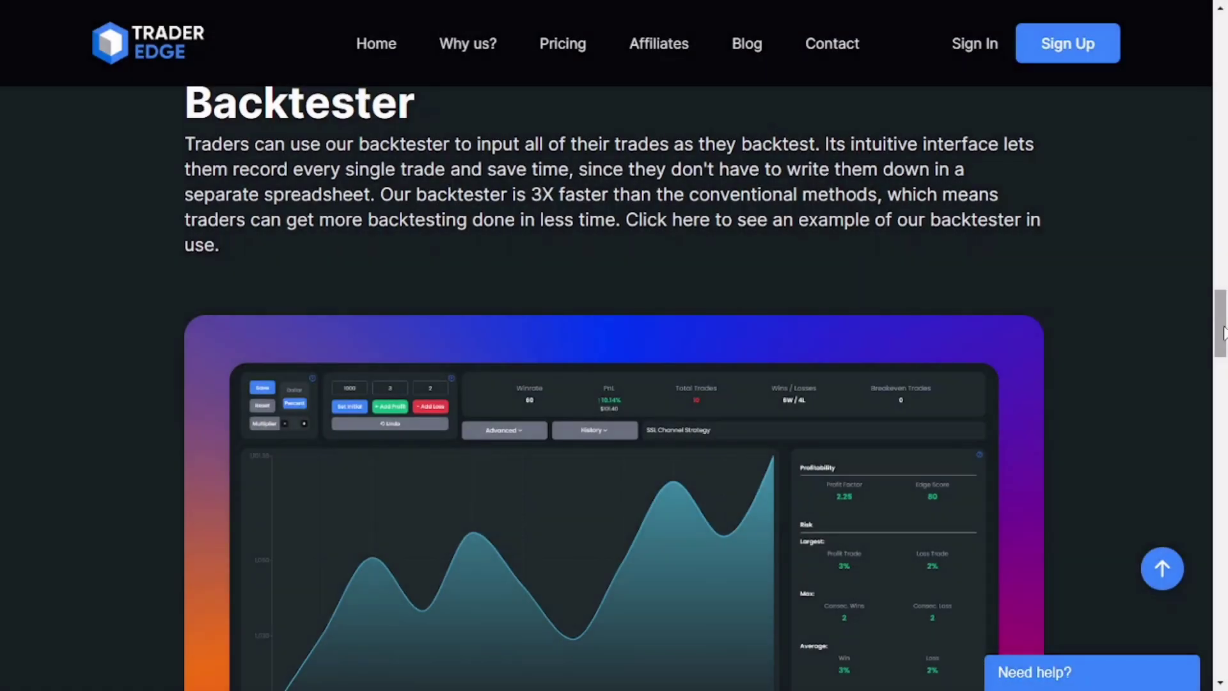
Step: Drag the page scrollbar down in stages through Backtester, Strategy Library and Forward Simulator to P&L Calendar
{"action": "left_click_drag", "start_coordinate": [1223, 332], "coordinate": [1223, 392]}
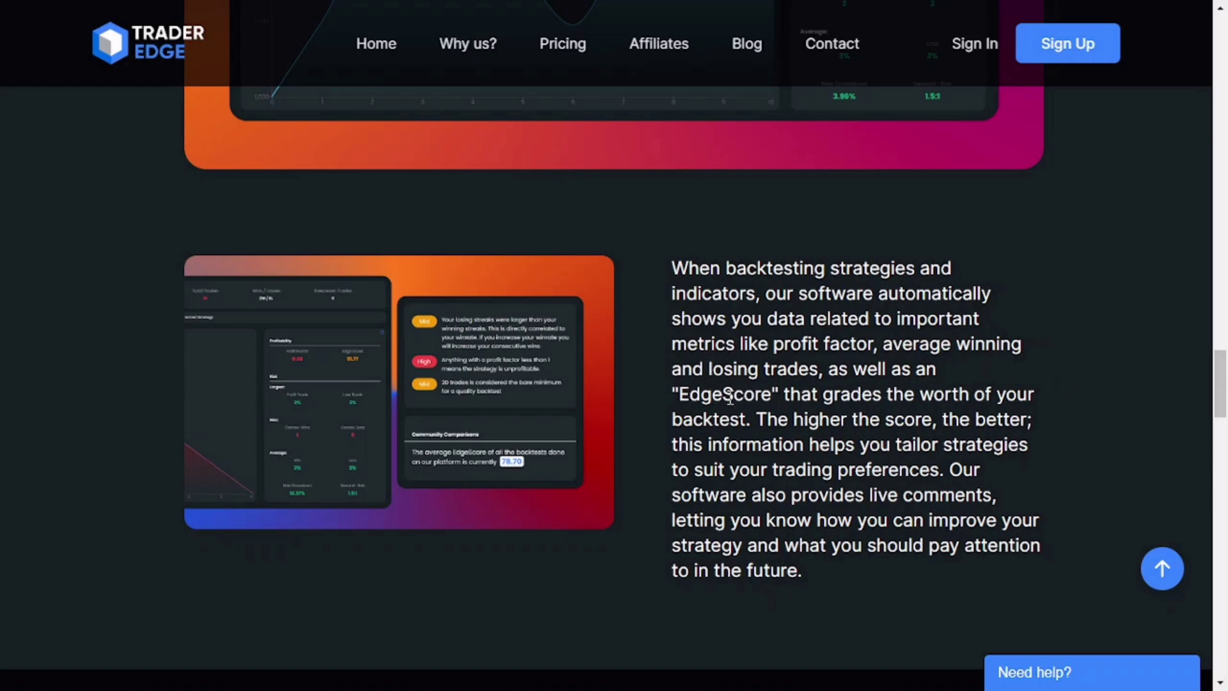
{"action": "left_click_drag", "start_coordinate": [1224, 403], "coordinate": [1225, 459]}
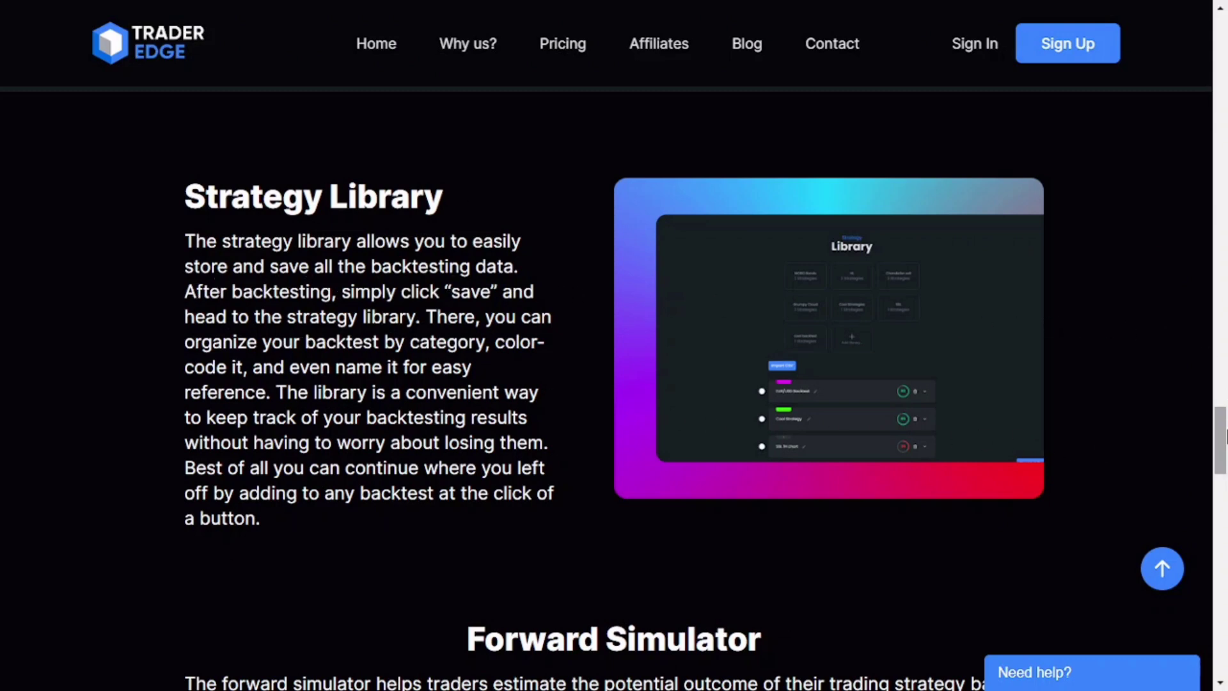
{"action": "left_click_drag", "start_coordinate": [1224, 436], "coordinate": [1224, 487]}
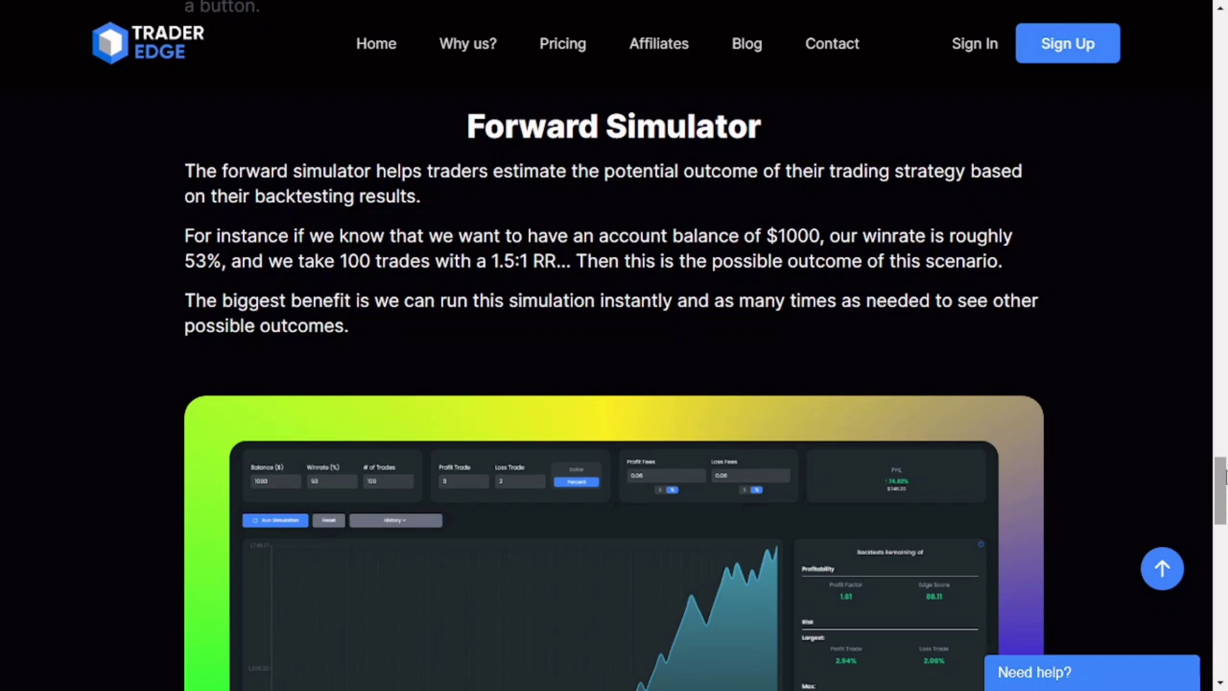
{"action": "left_click_drag", "start_coordinate": [1225, 476], "coordinate": [1224, 609]}
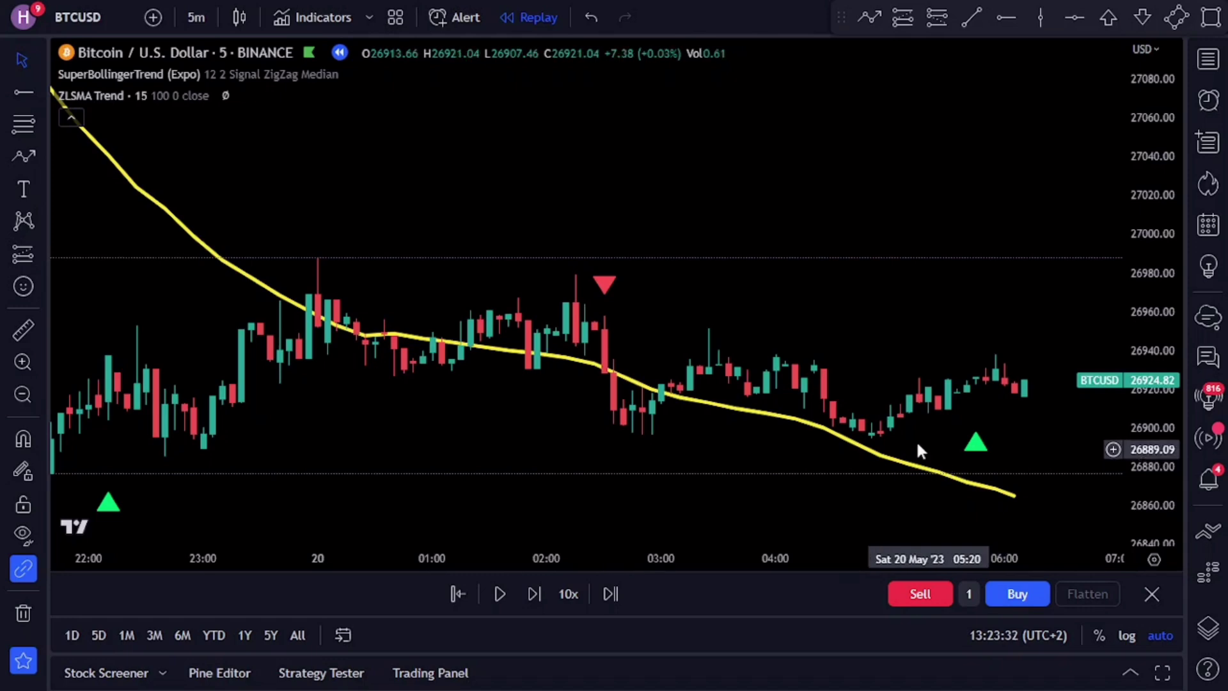
{"action": "left_click_drag", "start_coordinate": [928, 438], "coordinate": [902, 438]}
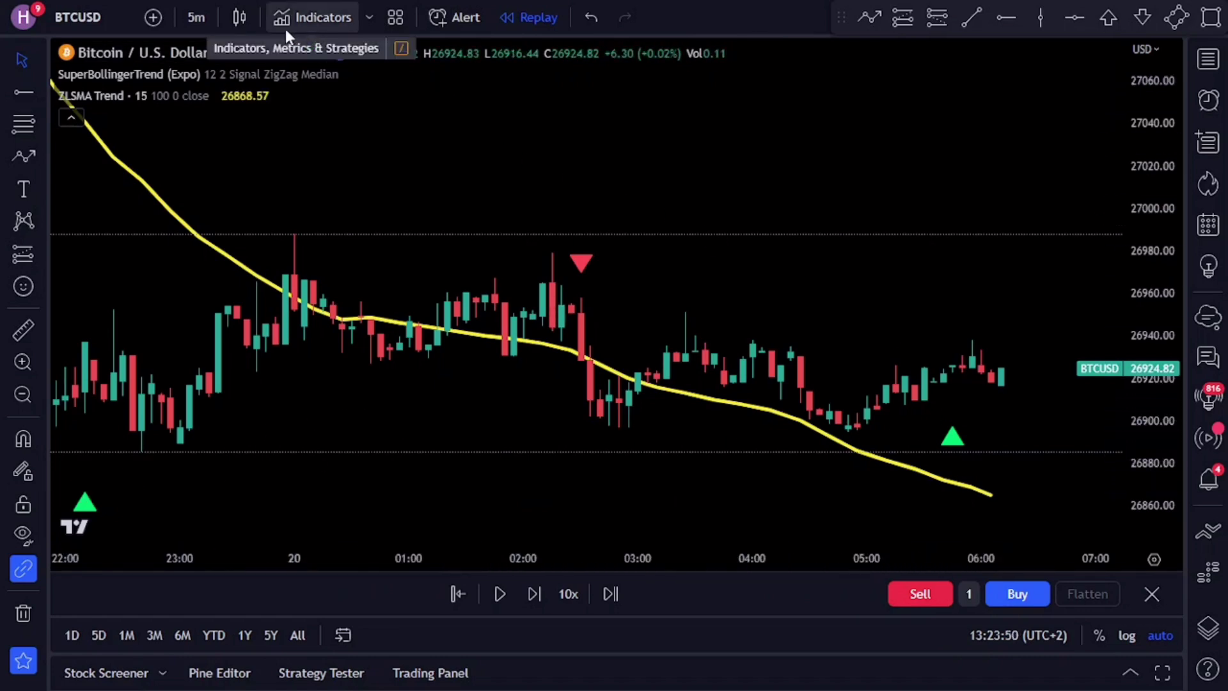
Step: Search 'rsi with', favourite RSI with Self-Adjusting Linear Regression Bands and add it to the chart
{"action": "left_click", "coordinate": [329, 28]}
{"action": "type", "text": "r"}
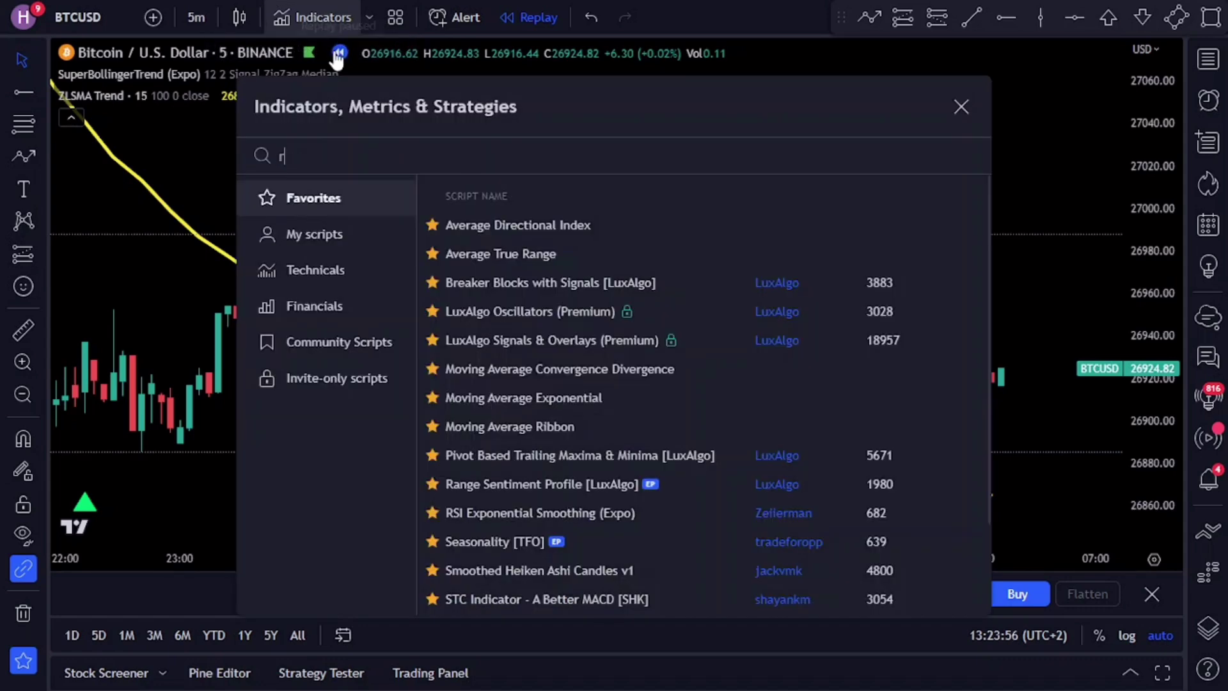
{"action": "type", "text": "si w"}
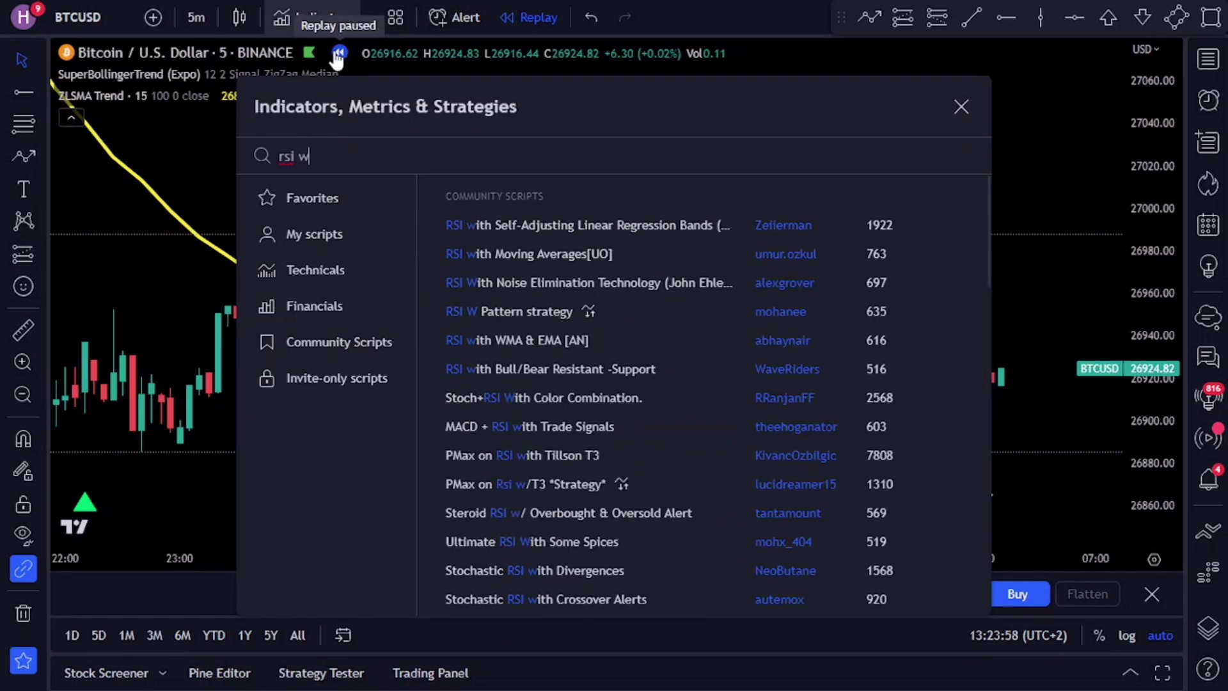
{"action": "type", "text": "ith"}
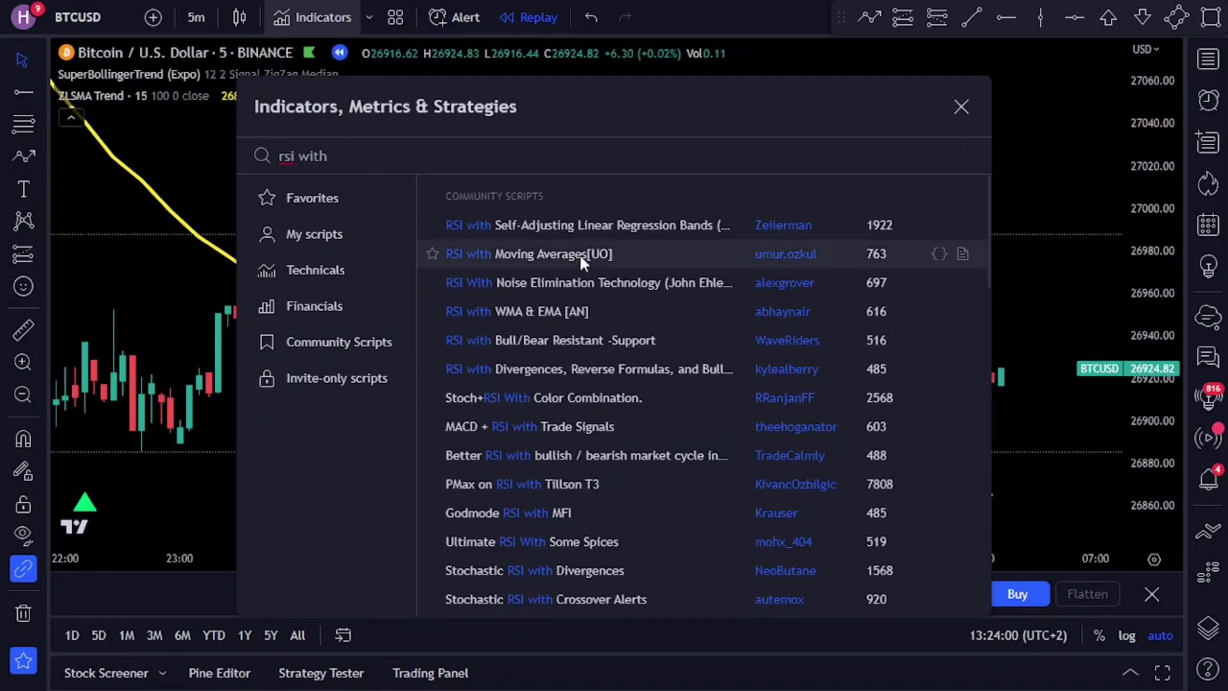
{"action": "left_click", "coordinate": [435, 224]}
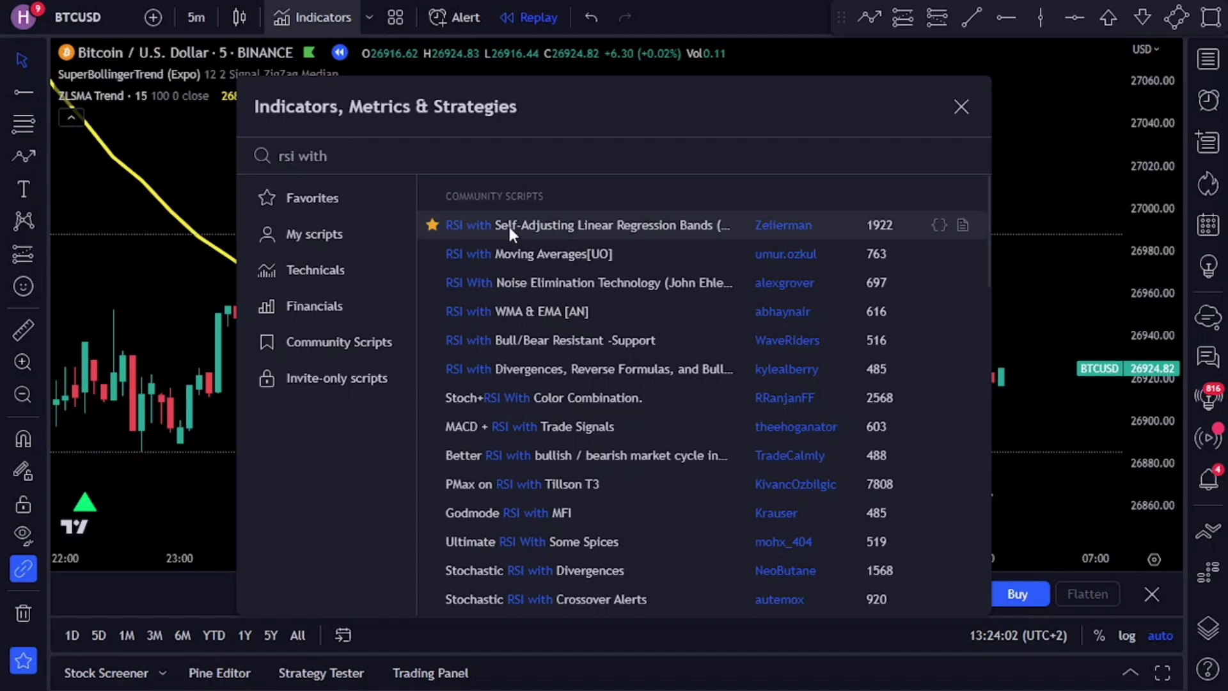
{"action": "left_click", "coordinate": [509, 224]}
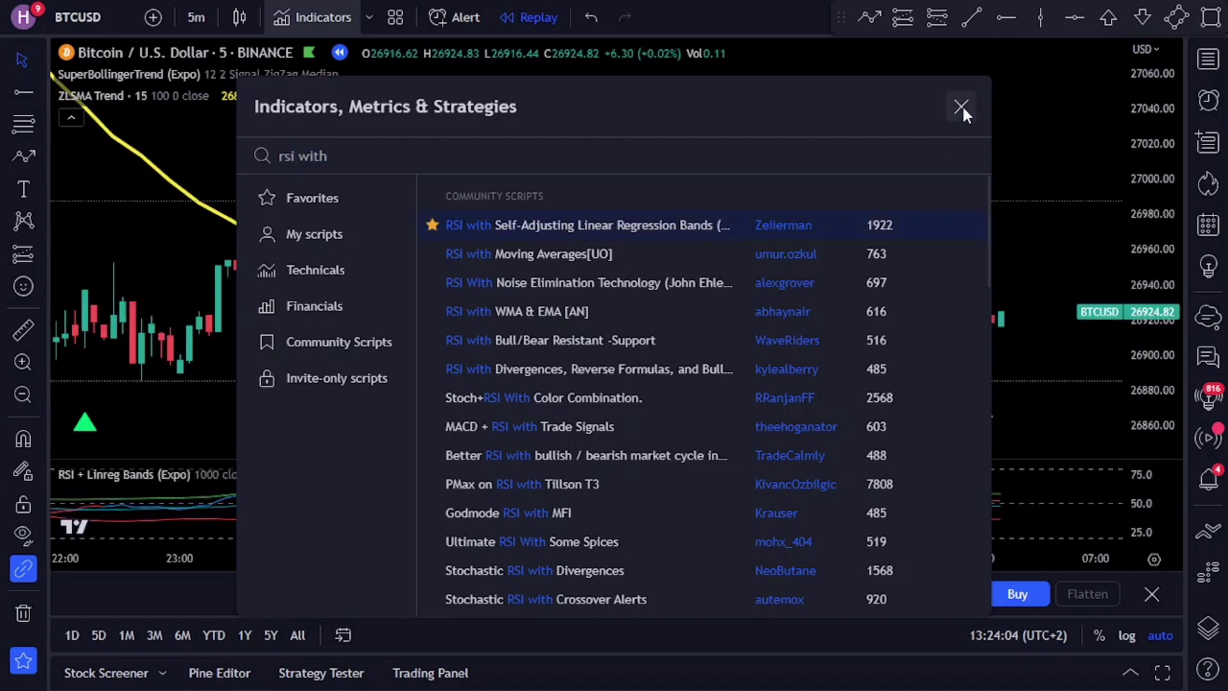
{"action": "left_click", "coordinate": [962, 105]}
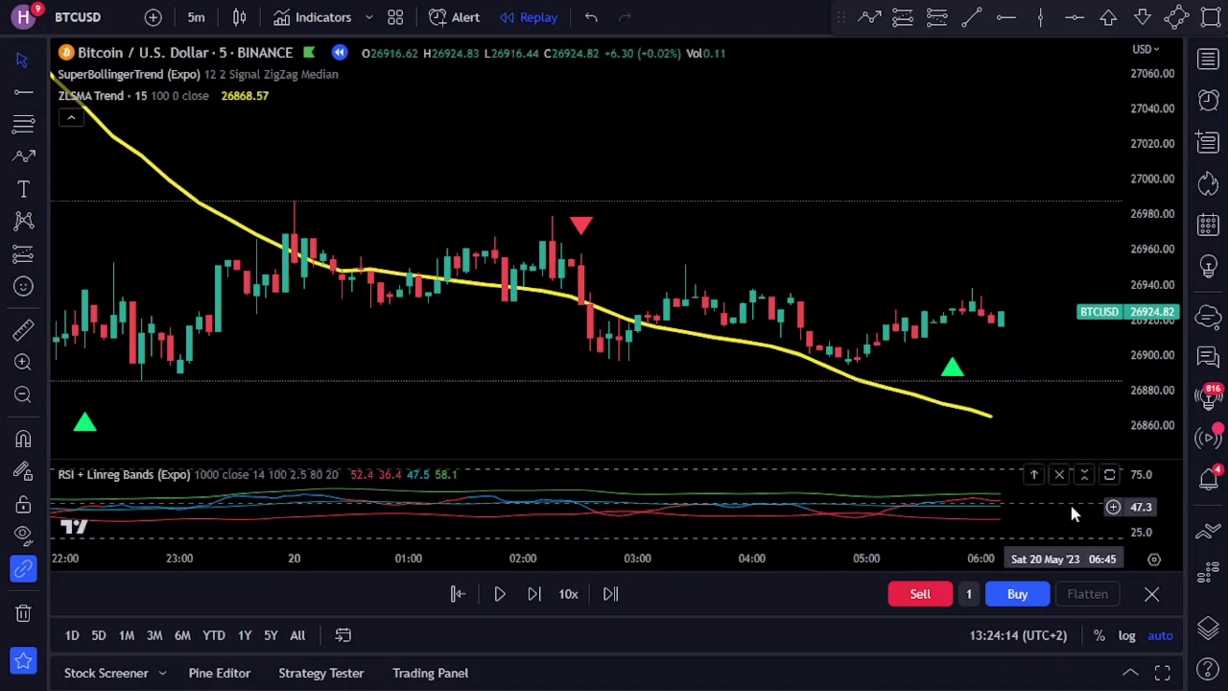
Step: Maximize and restore the RSI pane, compress the time axis for more hours, and open the indicator's settings
{"action": "left_click", "coordinate": [1109, 475]}
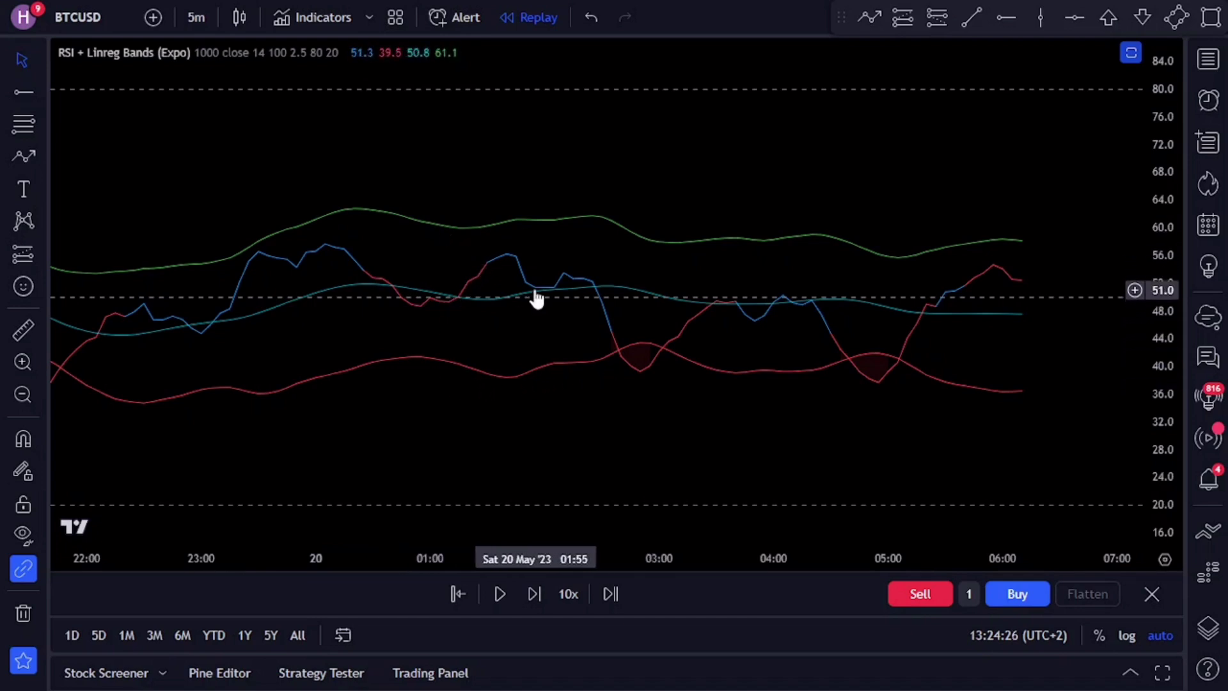
{"action": "left_click", "coordinate": [1137, 53]}
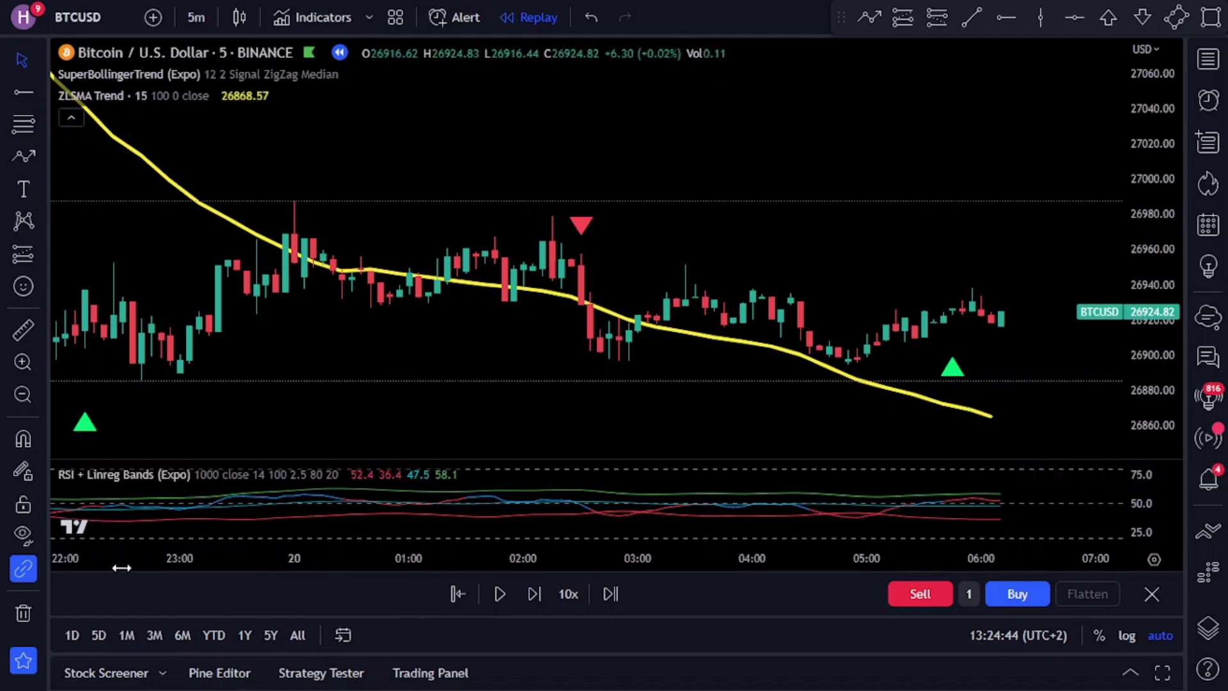
{"action": "left_click_drag", "start_coordinate": [126, 562], "coordinate": [260, 566]}
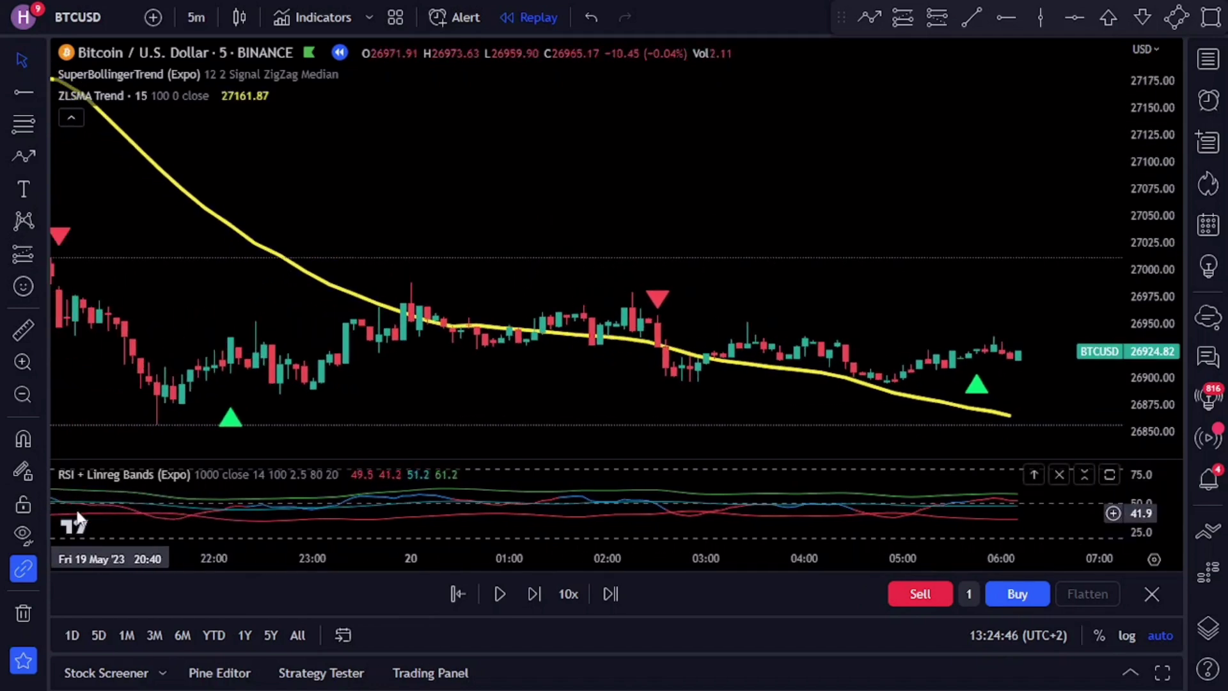
{"action": "left_click_drag", "start_coordinate": [104, 556], "coordinate": [185, 555]}
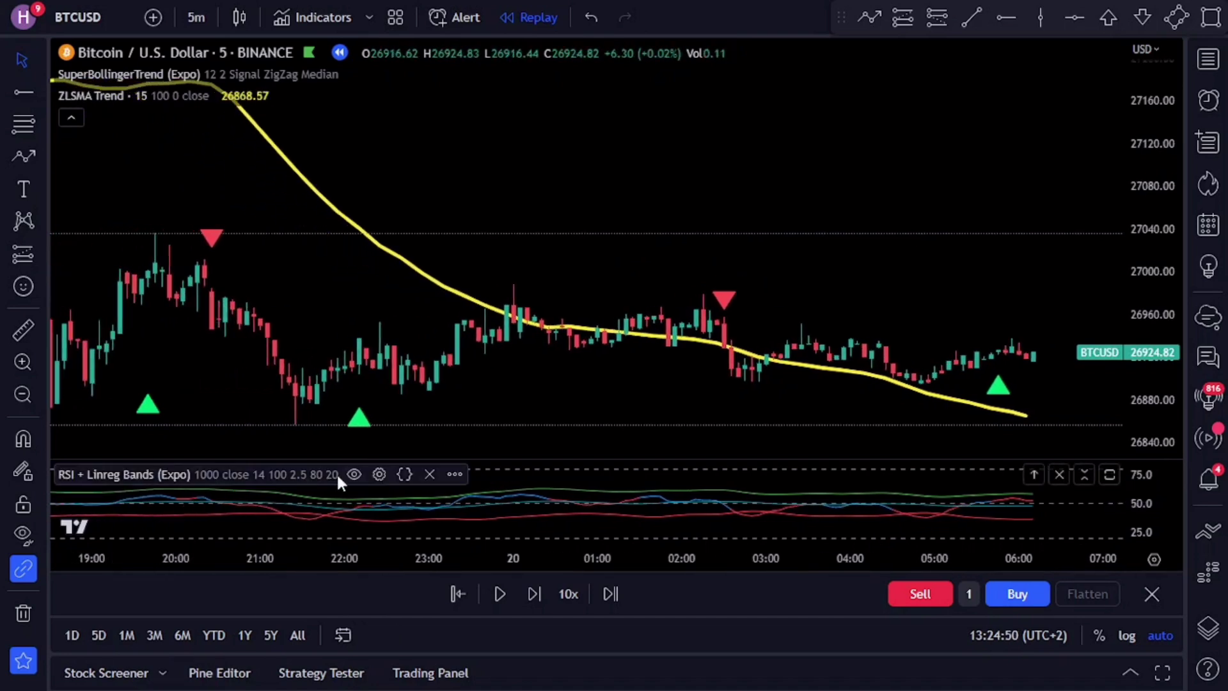
{"action": "left_click", "coordinate": [380, 474]}
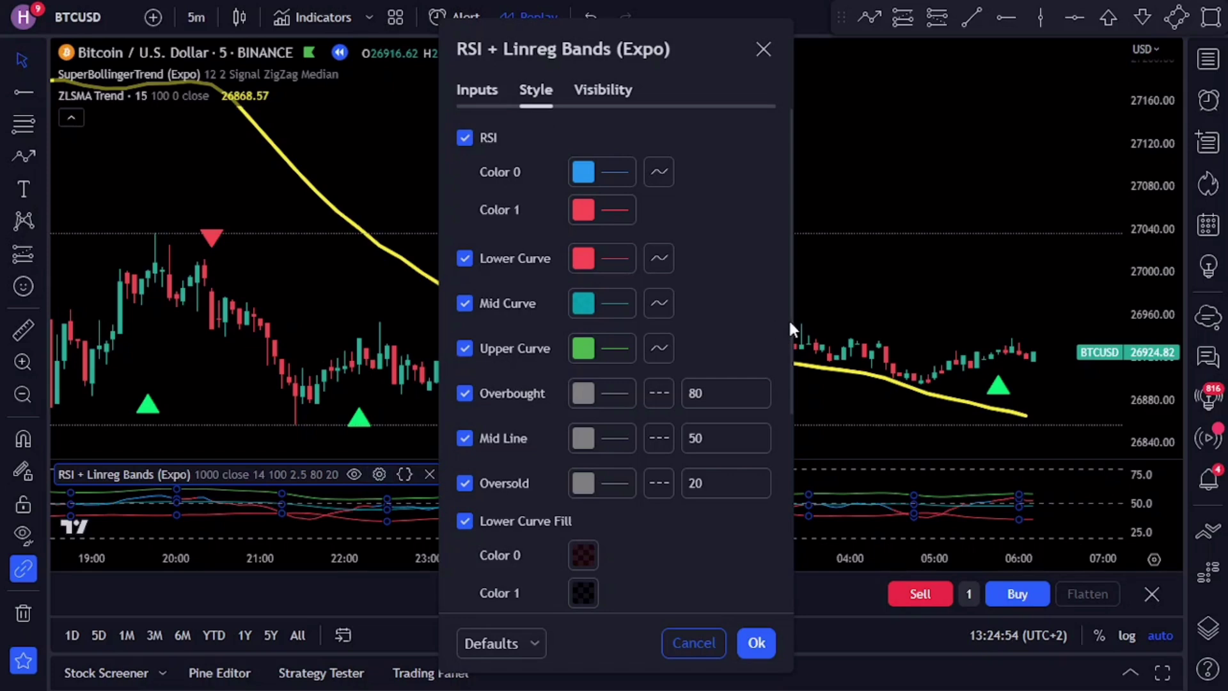
Step: Set the RSI bands' lower curve fill to red and upper curve fill to green
{"action": "left_click_drag", "start_coordinate": [787, 317], "coordinate": [788, 397]}
{"action": "scroll", "coordinate": [647, 386], "scroll_direction": "down", "scroll_amount": 3}
{"action": "left_click", "coordinate": [581, 287]}
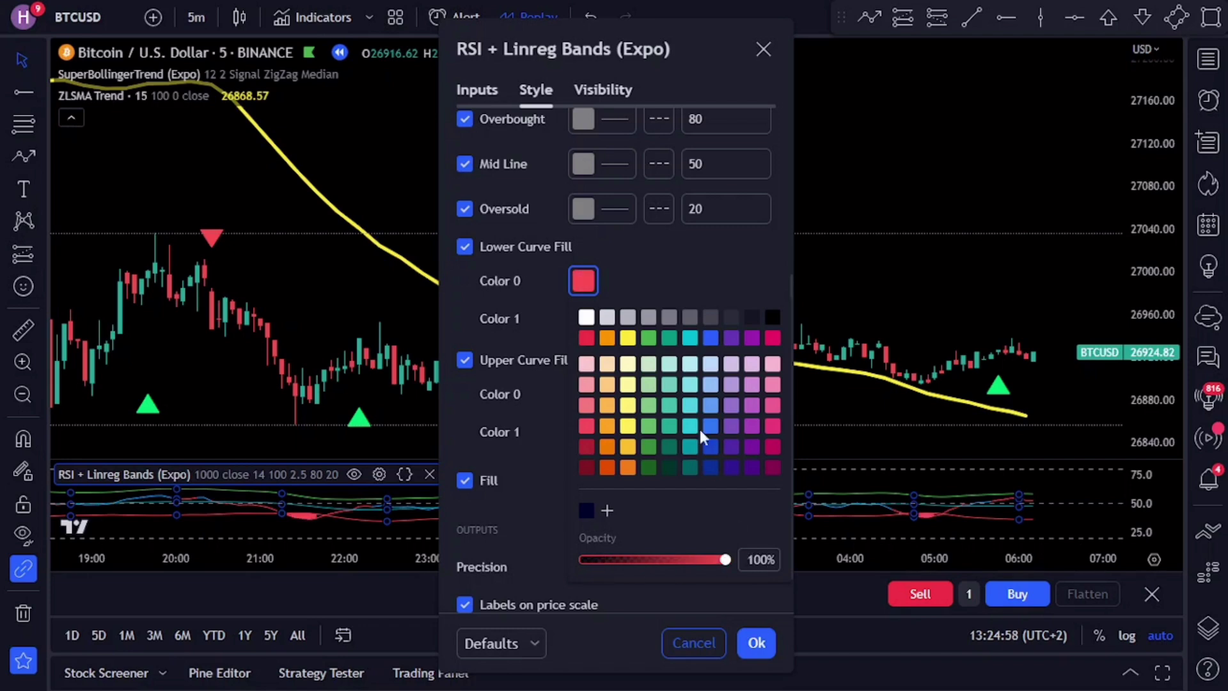
{"action": "left_click", "coordinate": [653, 283]}
{"action": "left_click", "coordinate": [582, 393]}
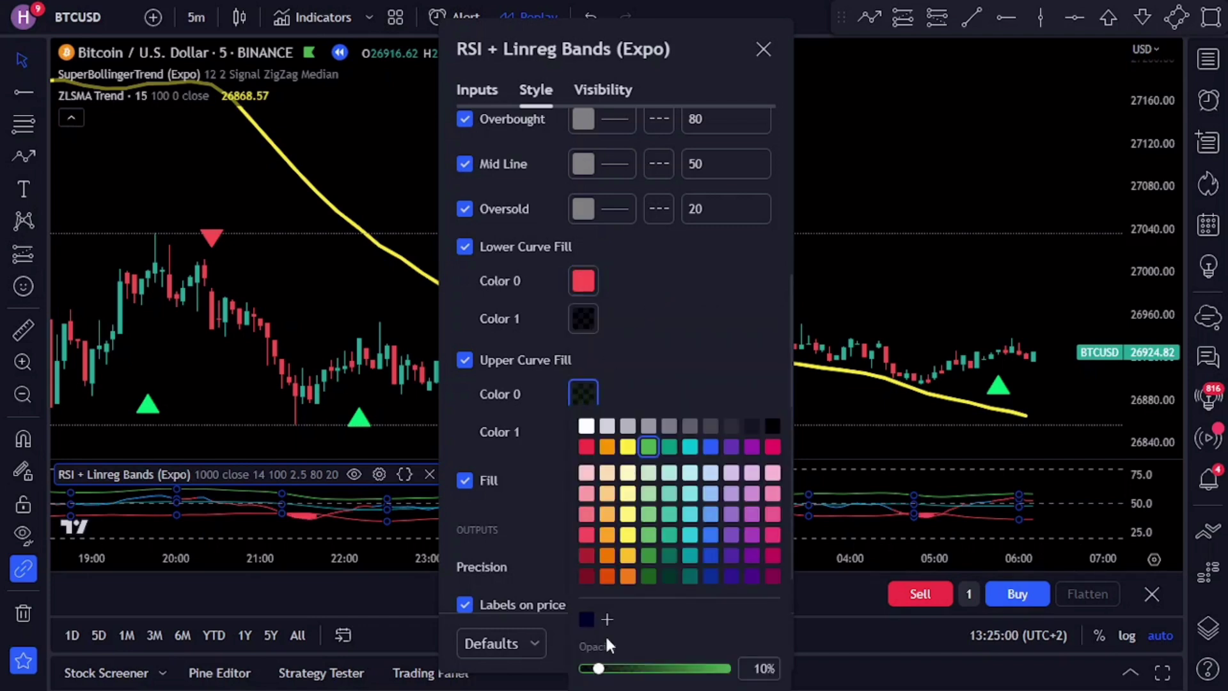
{"action": "left_click", "coordinate": [645, 335]}
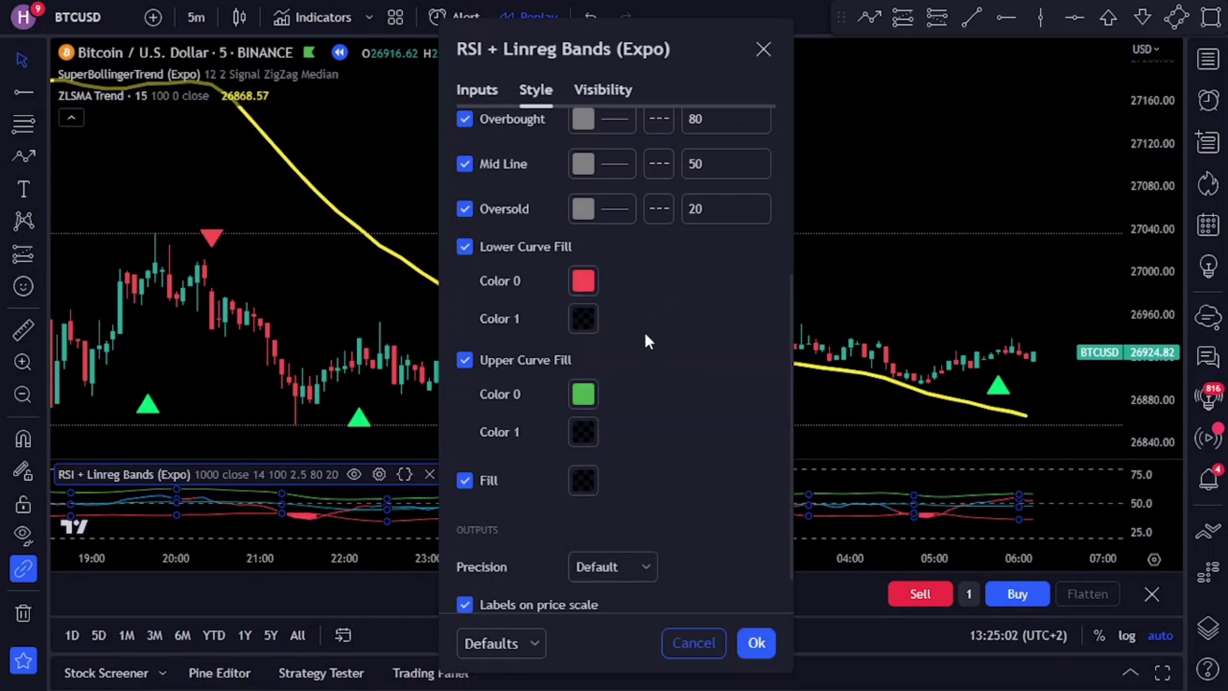
{"action": "left_click", "coordinate": [756, 641]}
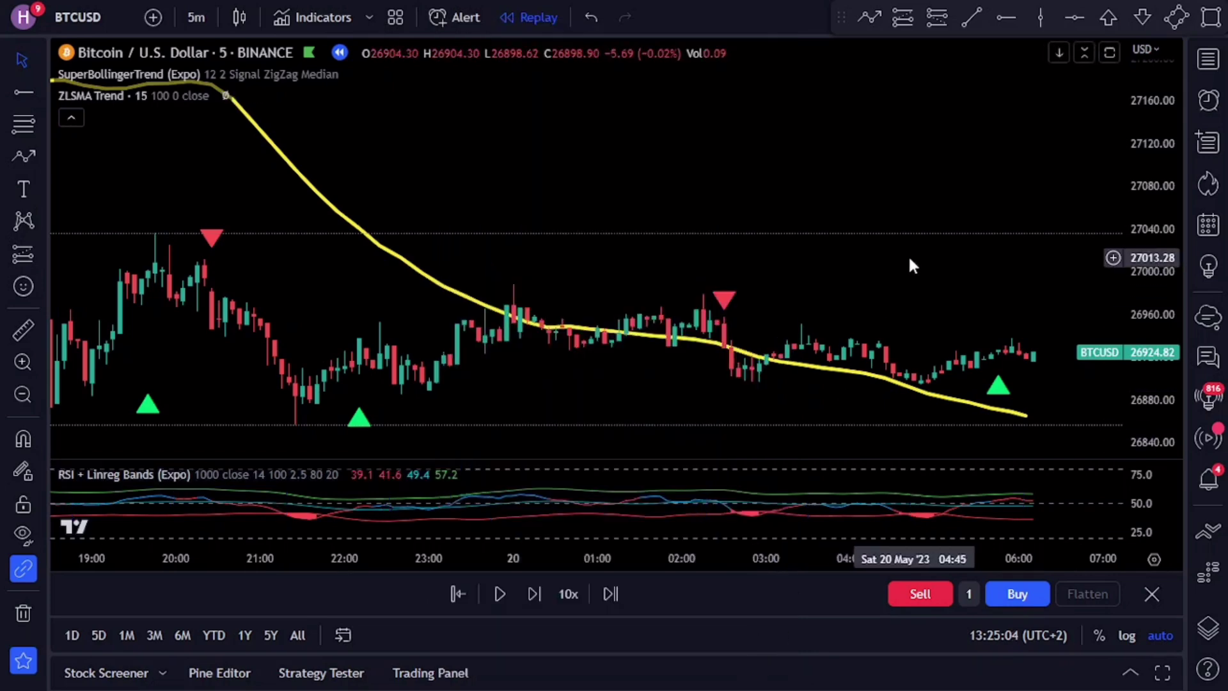
Step: Pan and stretch the BTCUSD chart to show later hours, then select the Long Position tool
{"action": "left_click_drag", "start_coordinate": [911, 255], "coordinate": [688, 214]}
{"action": "left_click_drag", "start_coordinate": [1152, 352], "coordinate": [1152, 384]}
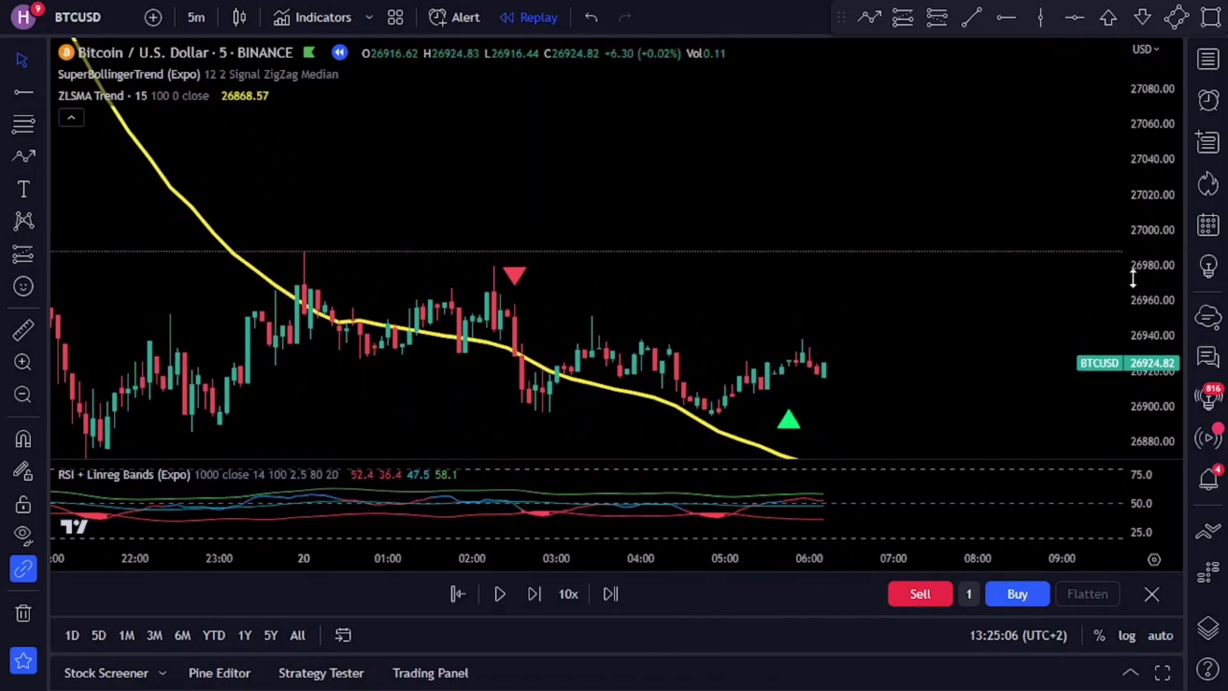
{"action": "left_click_drag", "start_coordinate": [945, 350], "coordinate": [750, 257]}
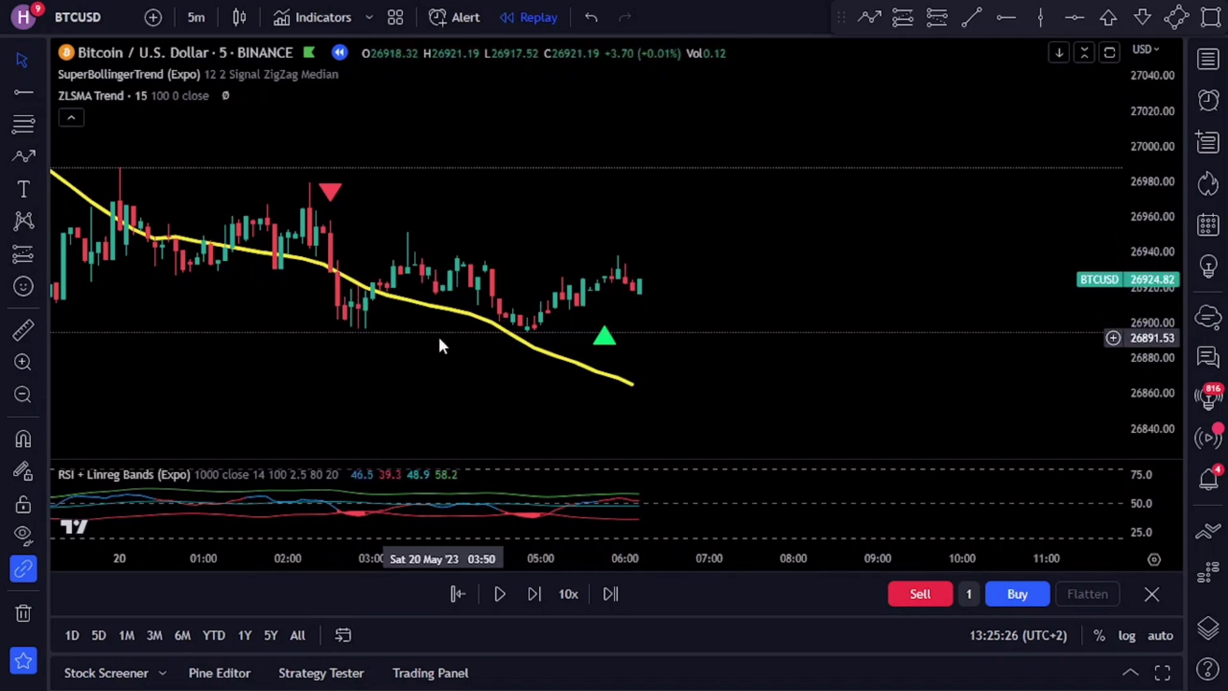
{"action": "mouse_move", "coordinate": [519, 519]}
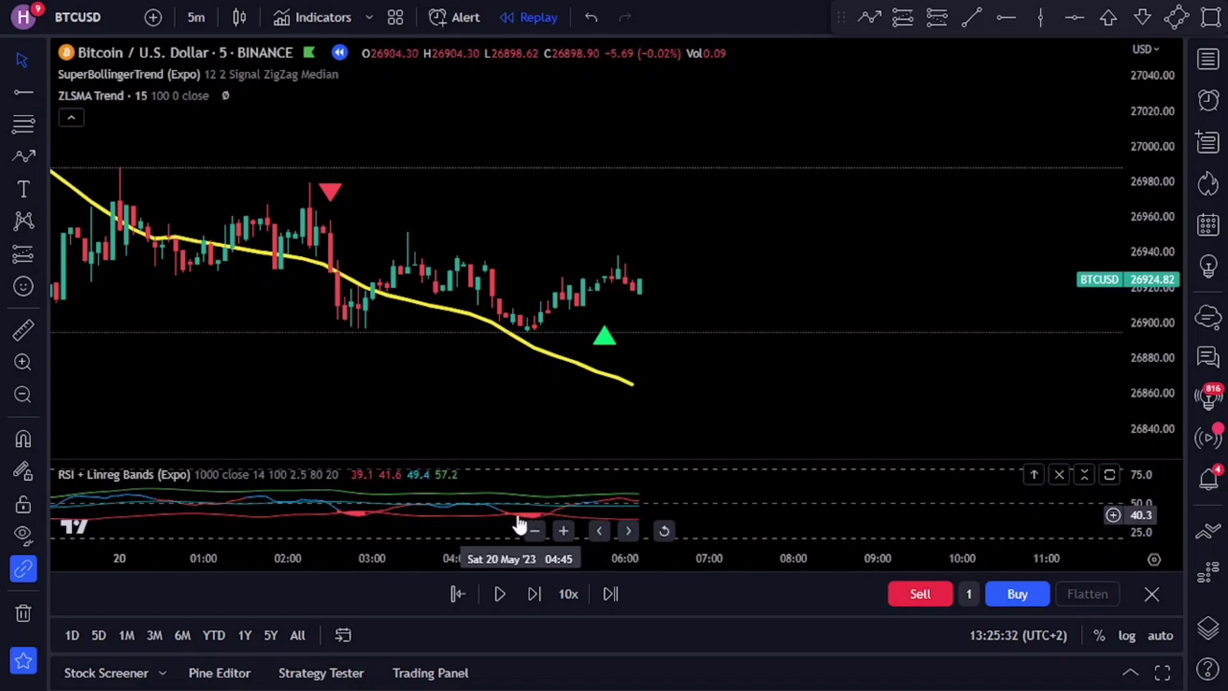
{"action": "left_click", "coordinate": [904, 26]}
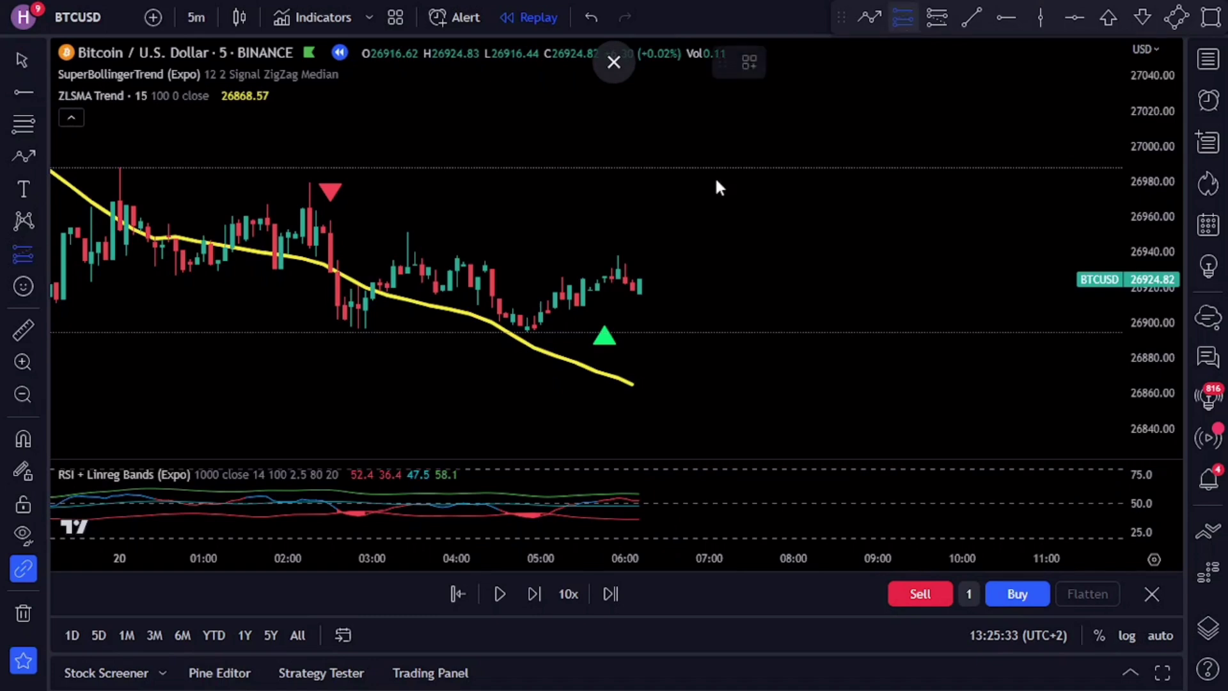
Step: Place a long position with its stop at 26892.55 and target near 26989 for 2:1
{"action": "left_click", "coordinate": [639, 279]}
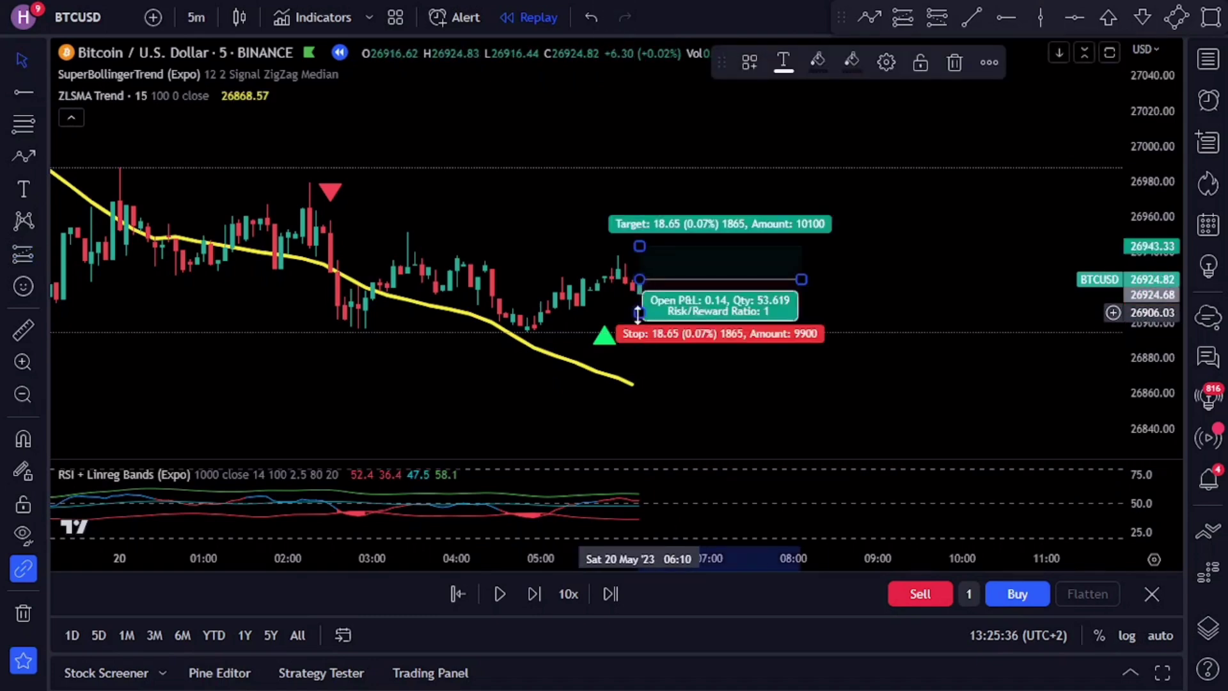
{"action": "left_click_drag", "start_coordinate": [639, 311], "coordinate": [640, 336]}
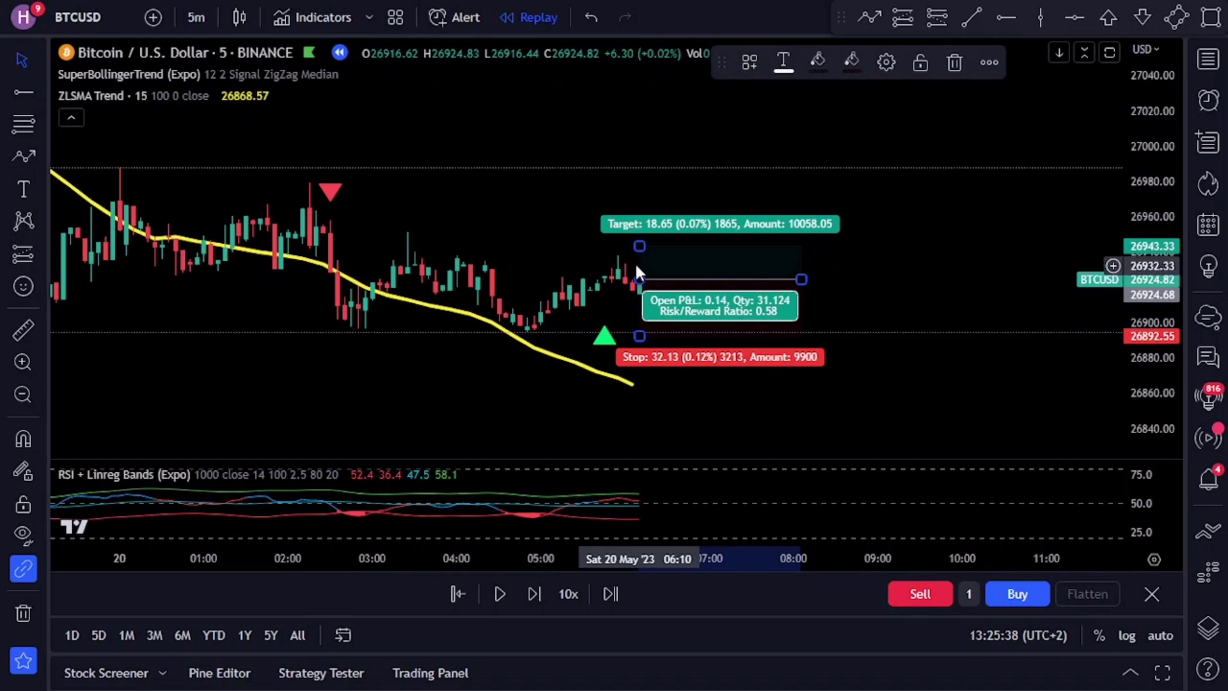
{"action": "left_click_drag", "start_coordinate": [639, 245], "coordinate": [651, 165]}
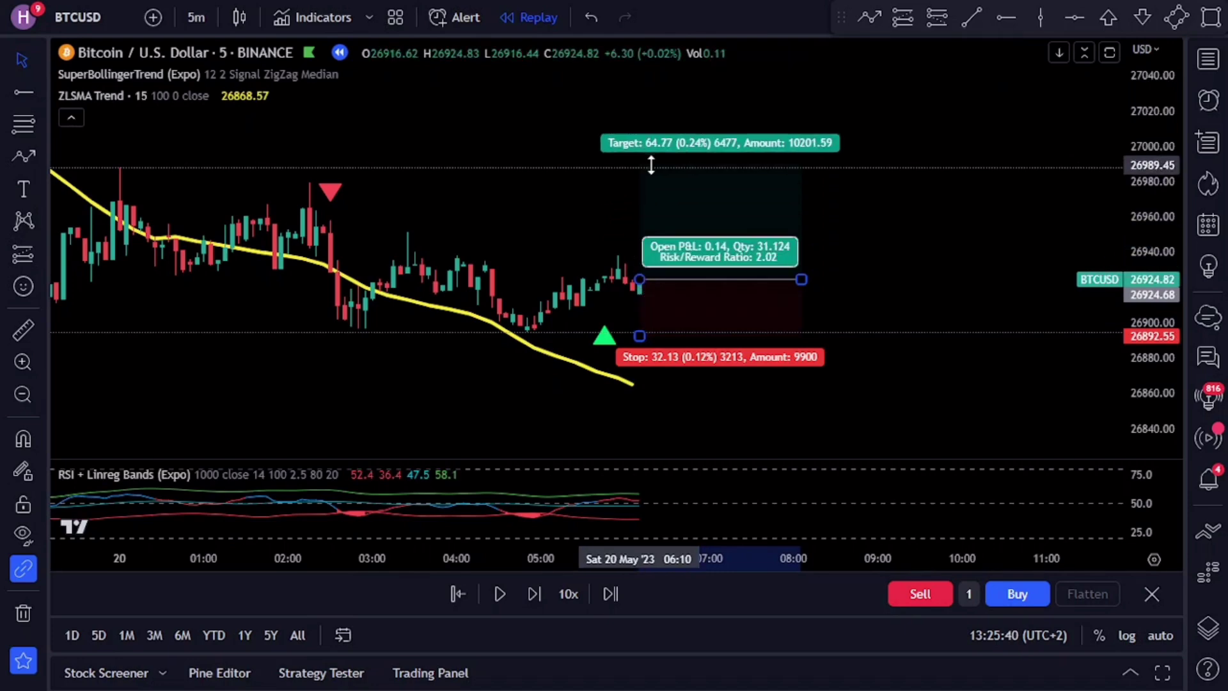
Step: Replay the bars until the trade resolves, then pause and extend the position to about 14:50
{"action": "left_click", "coordinate": [499, 594]}
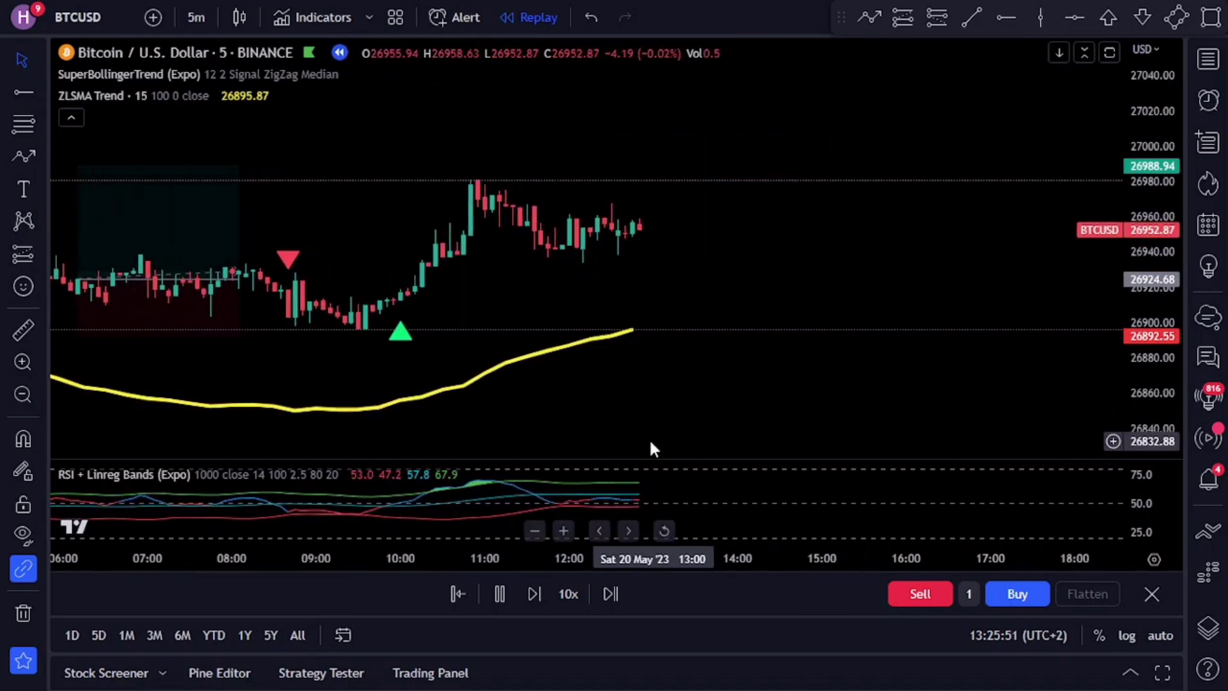
{"action": "left_click_drag", "start_coordinate": [209, 563], "coordinate": [709, 596]}
{"action": "left_click", "coordinate": [499, 593]}
{"action": "left_click_drag", "start_coordinate": [582, 279], "coordinate": [831, 279]}
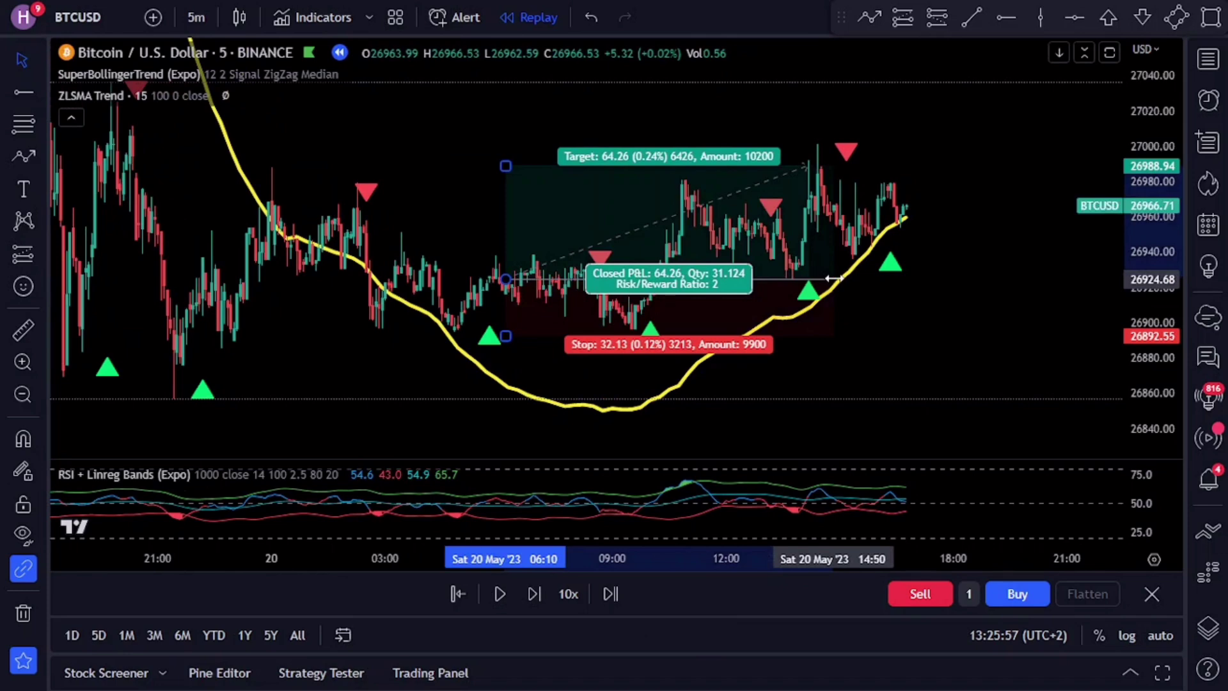
{"action": "left_click_drag", "start_coordinate": [935, 365], "coordinate": [818, 362]}
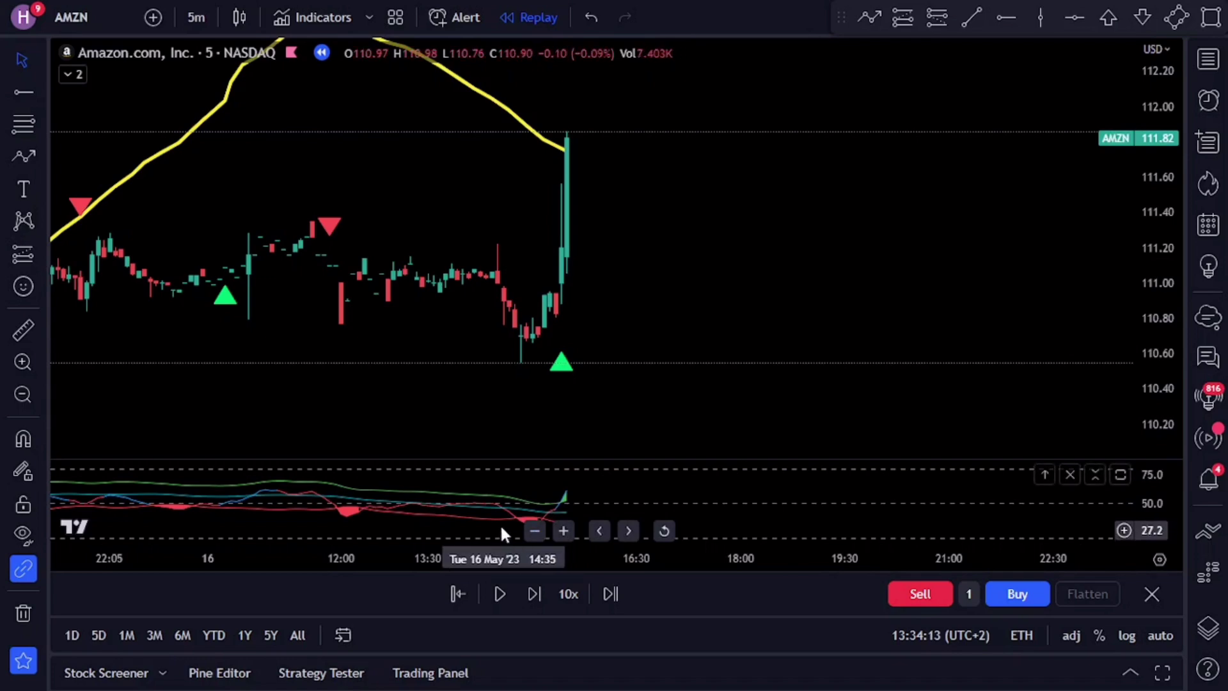
Step: Place a long position at the latest AMZN candle with its stop at 110.54, and start the replay
{"action": "left_click", "coordinate": [567, 137]}
{"action": "left_click_drag", "start_coordinate": [566, 183], "coordinate": [566, 363]}
{"action": "key", "text": "shift+Down"}
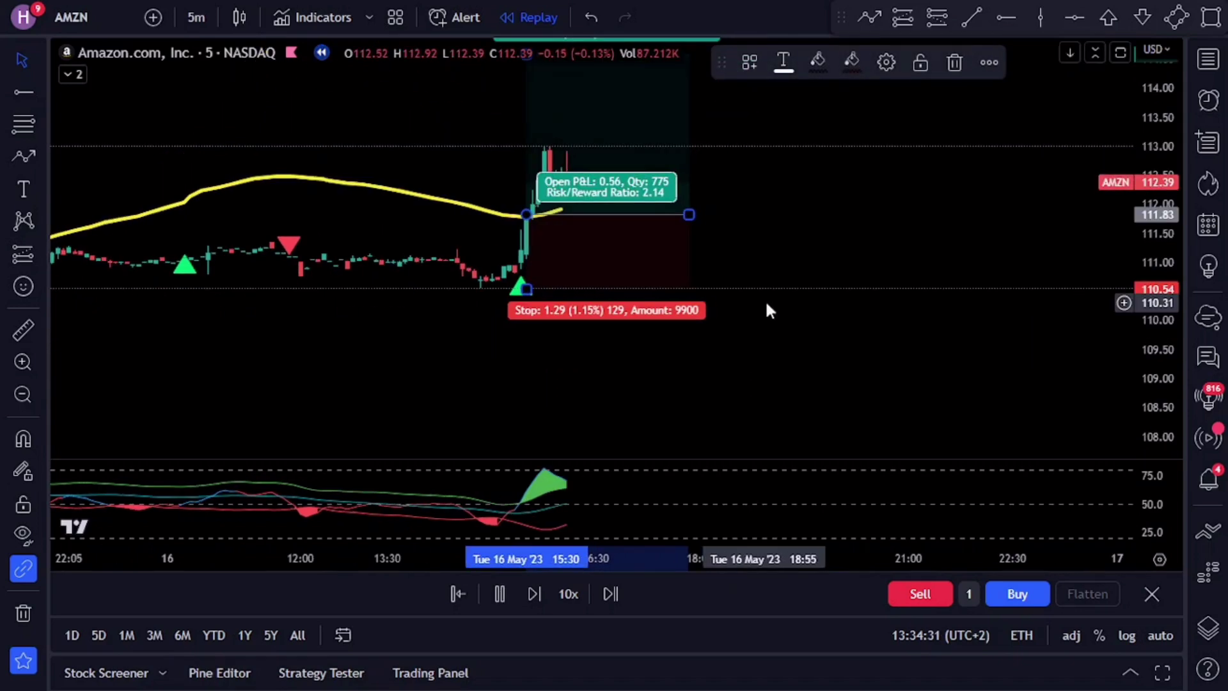
{"action": "left_click", "coordinate": [713, 345]}
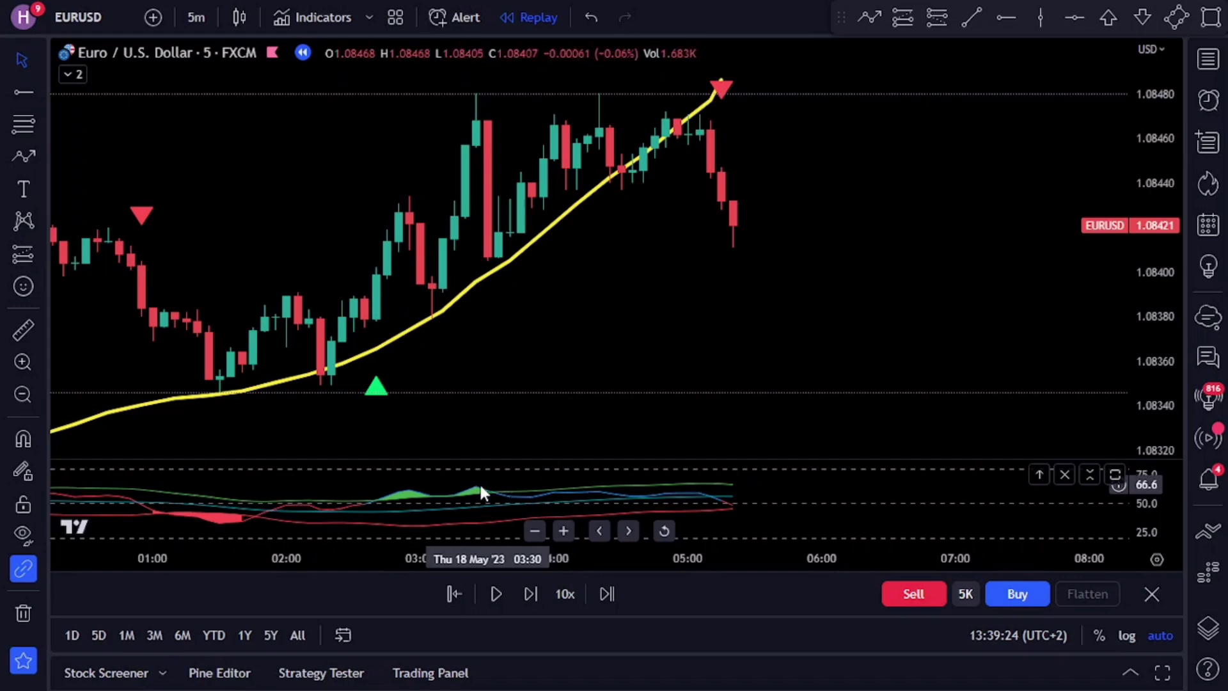
Step: Draw a EURUSD short position with a 70-tick stop and 140-tick target, then resume the replay
{"action": "left_click", "coordinate": [935, 18]}
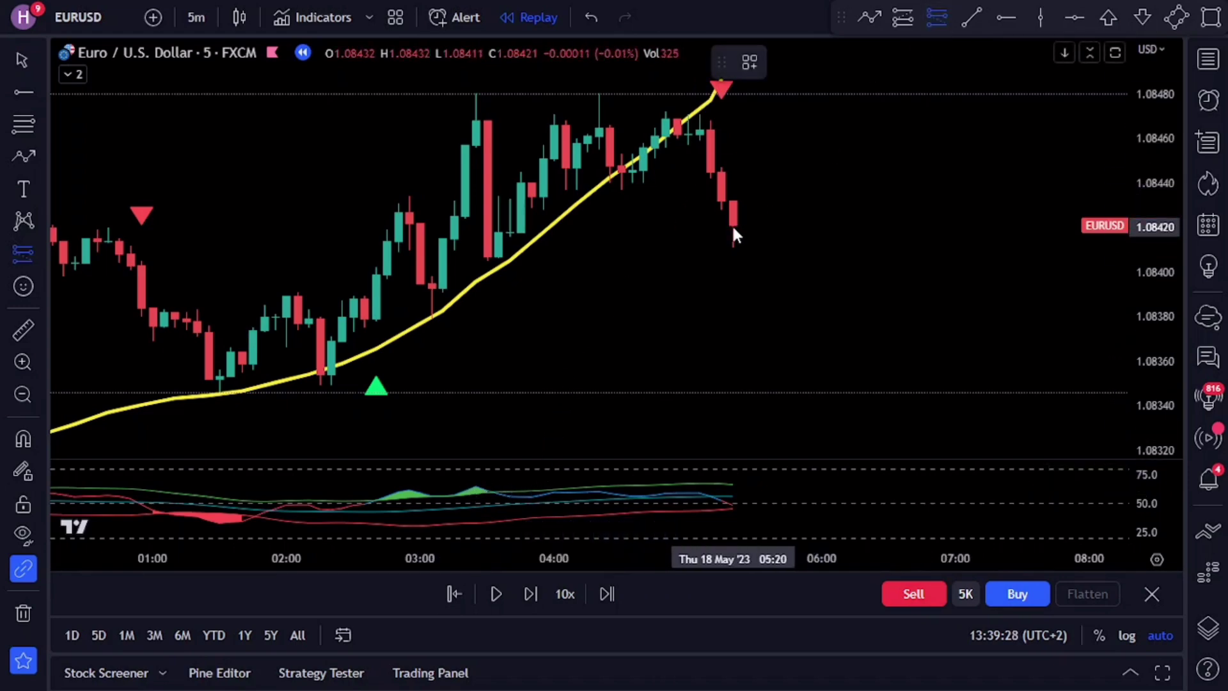
{"action": "left_click", "coordinate": [731, 225]}
{"action": "double_click", "coordinate": [803, 249]}
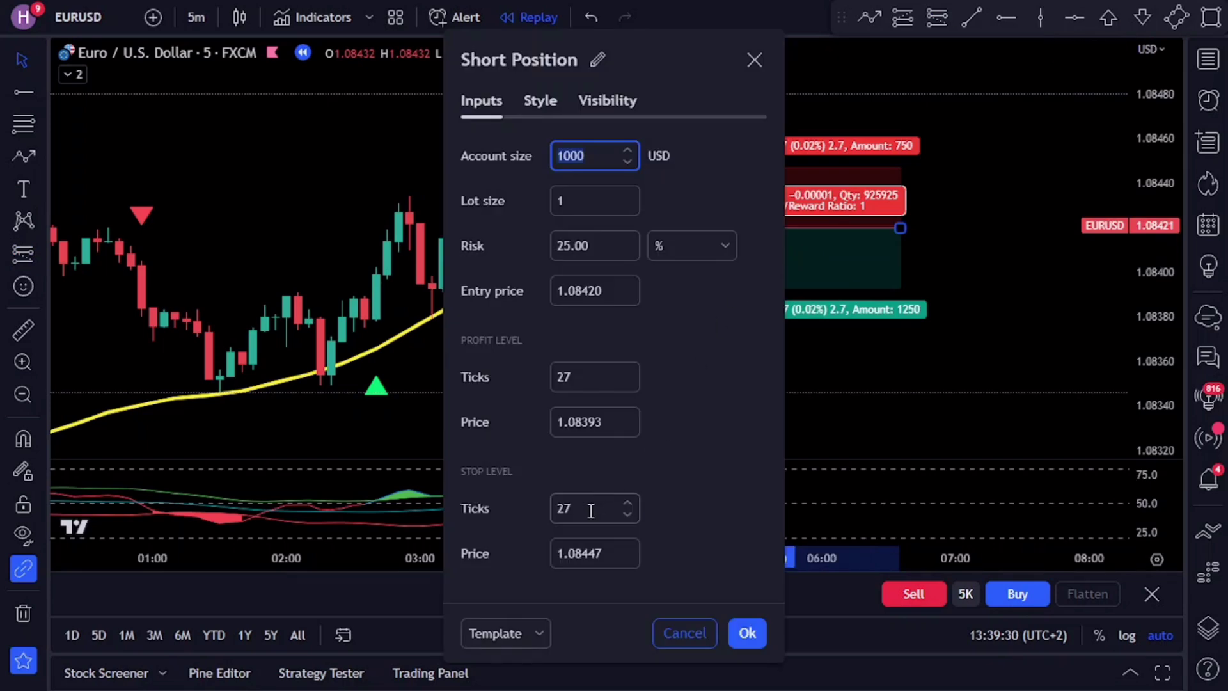
{"action": "type", "text": "70"}
{"action": "left_click", "coordinate": [581, 381]}
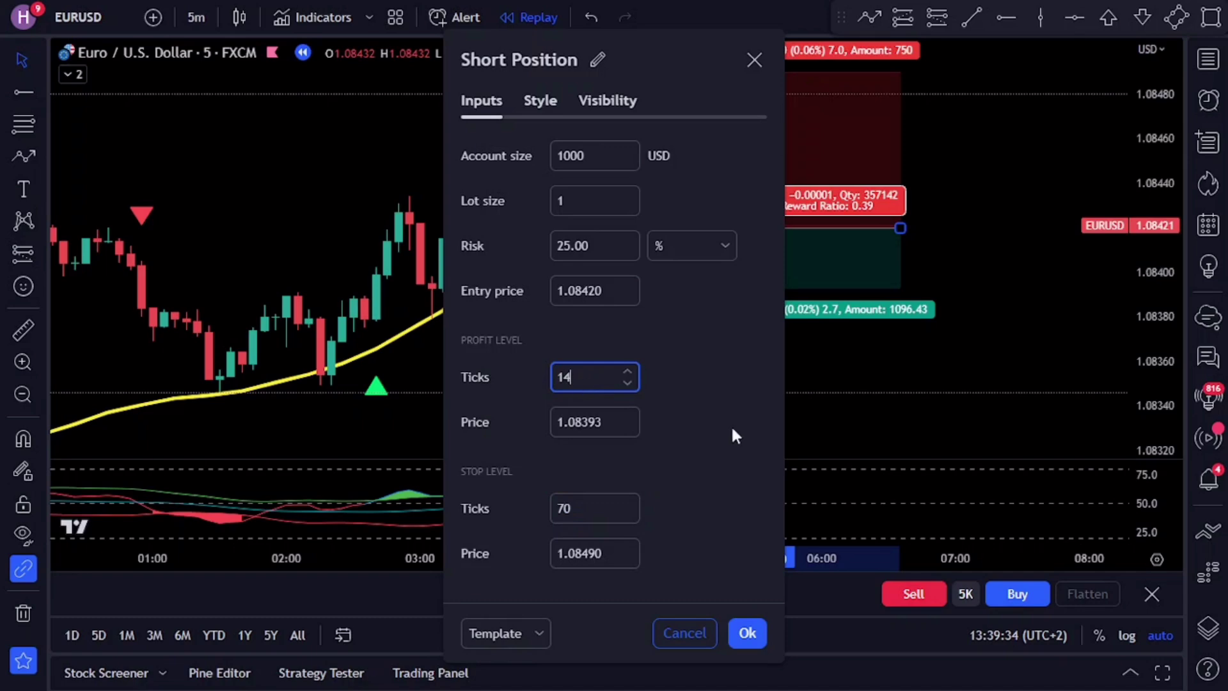
{"action": "left_click", "coordinate": [747, 632]}
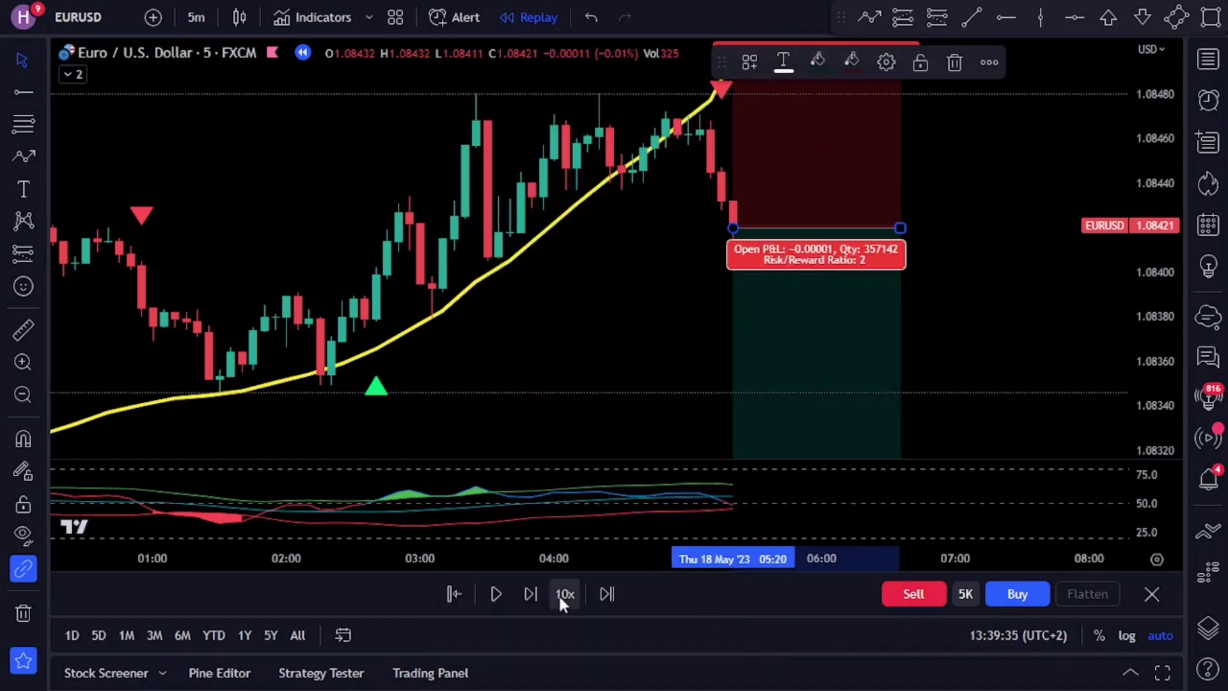
{"action": "left_click", "coordinate": [507, 601]}
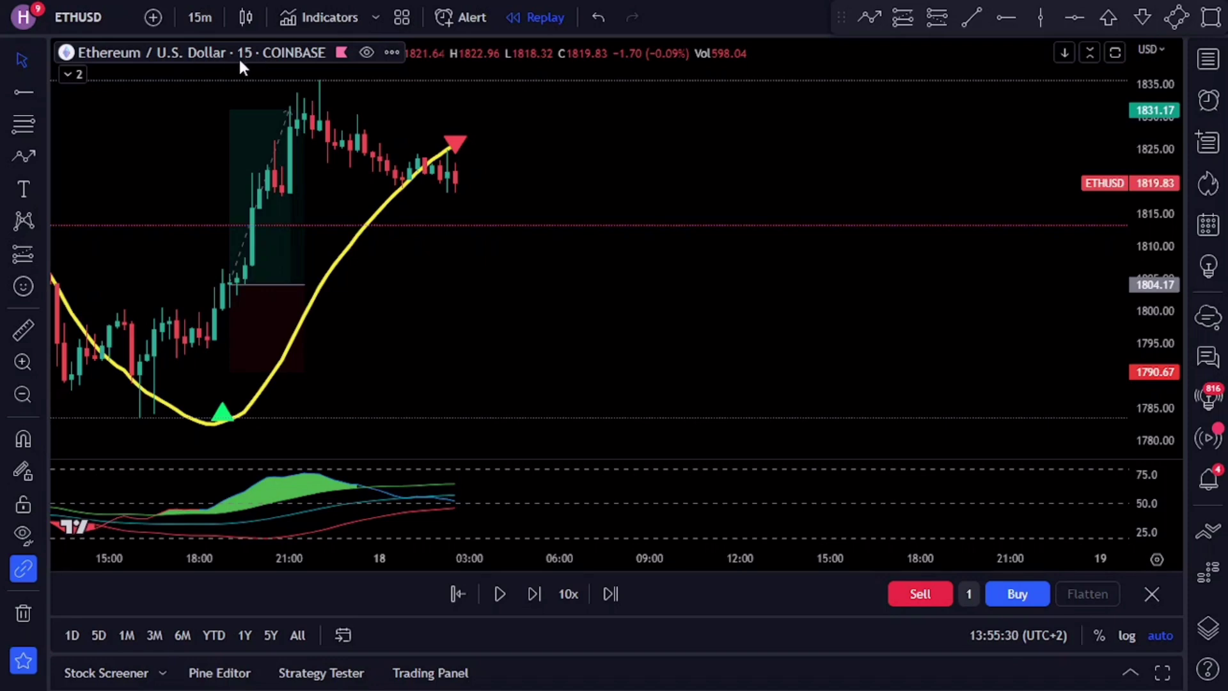
Step: Place a short at the ETHUSD sell arrow with its stop above the recent high and a 2:1 target
{"action": "left_click_drag", "start_coordinate": [435, 277], "coordinate": [457, 283]}
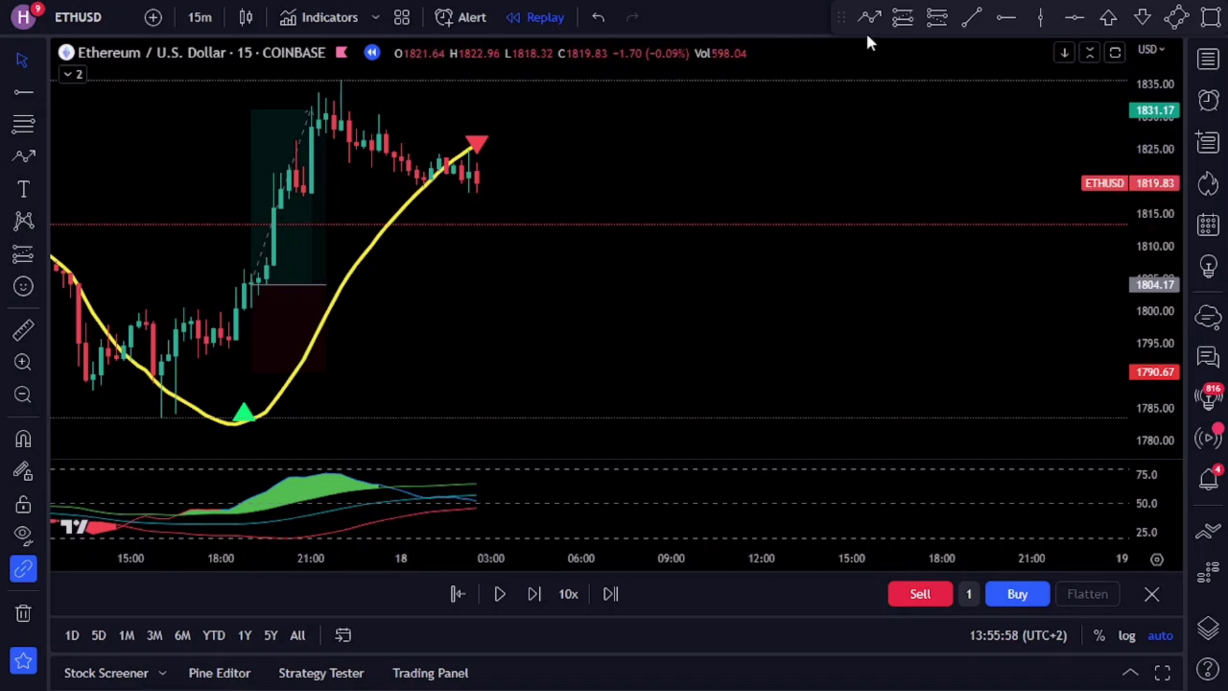
{"action": "left_click", "coordinate": [938, 18]}
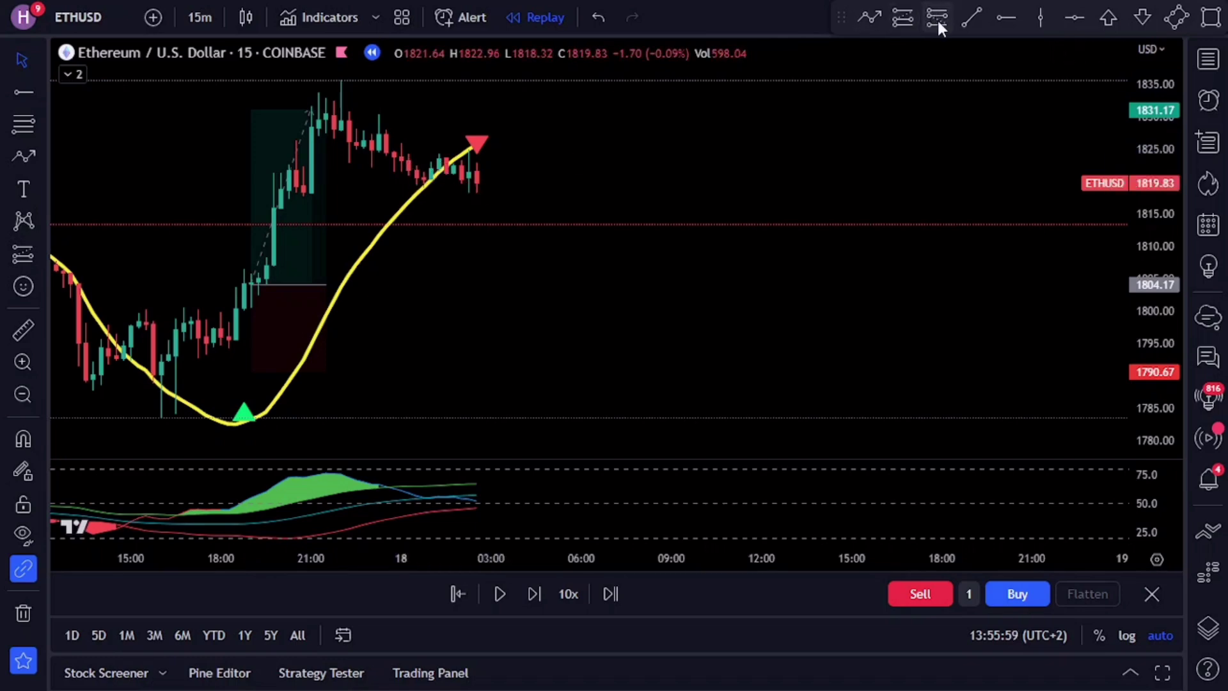
{"action": "left_click", "coordinate": [477, 183]}
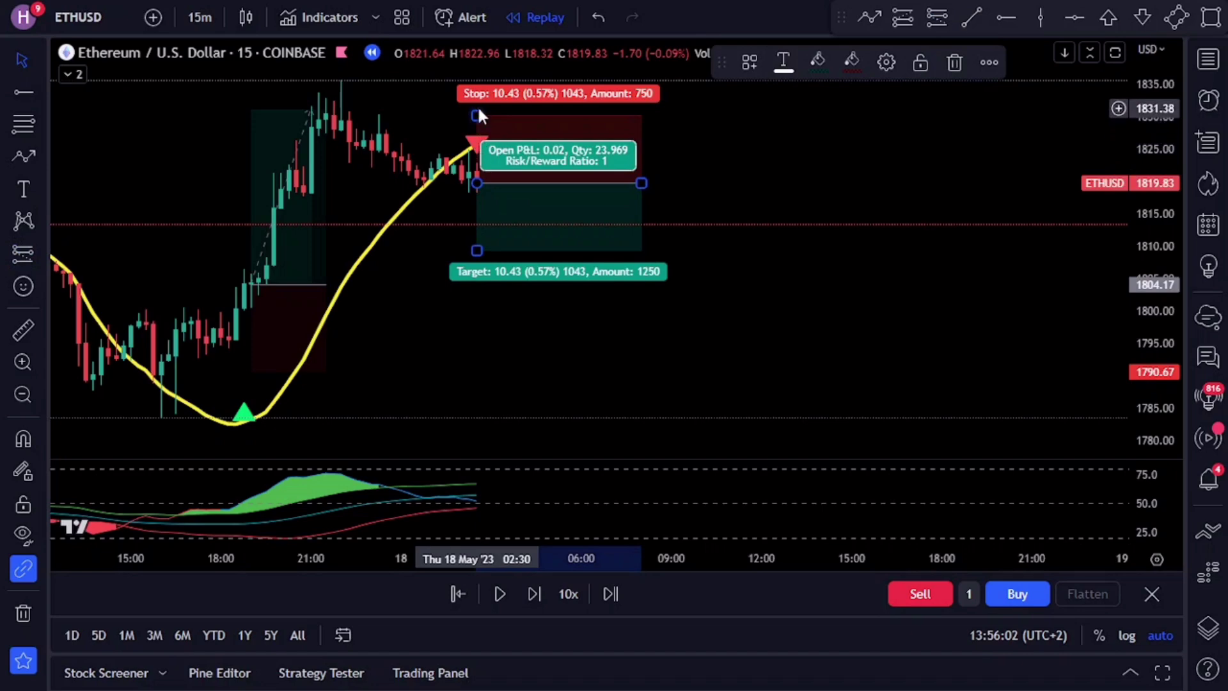
{"action": "left_click_drag", "start_coordinate": [477, 115], "coordinate": [476, 79]}
{"action": "left_click_drag", "start_coordinate": [477, 250], "coordinate": [484, 403]}
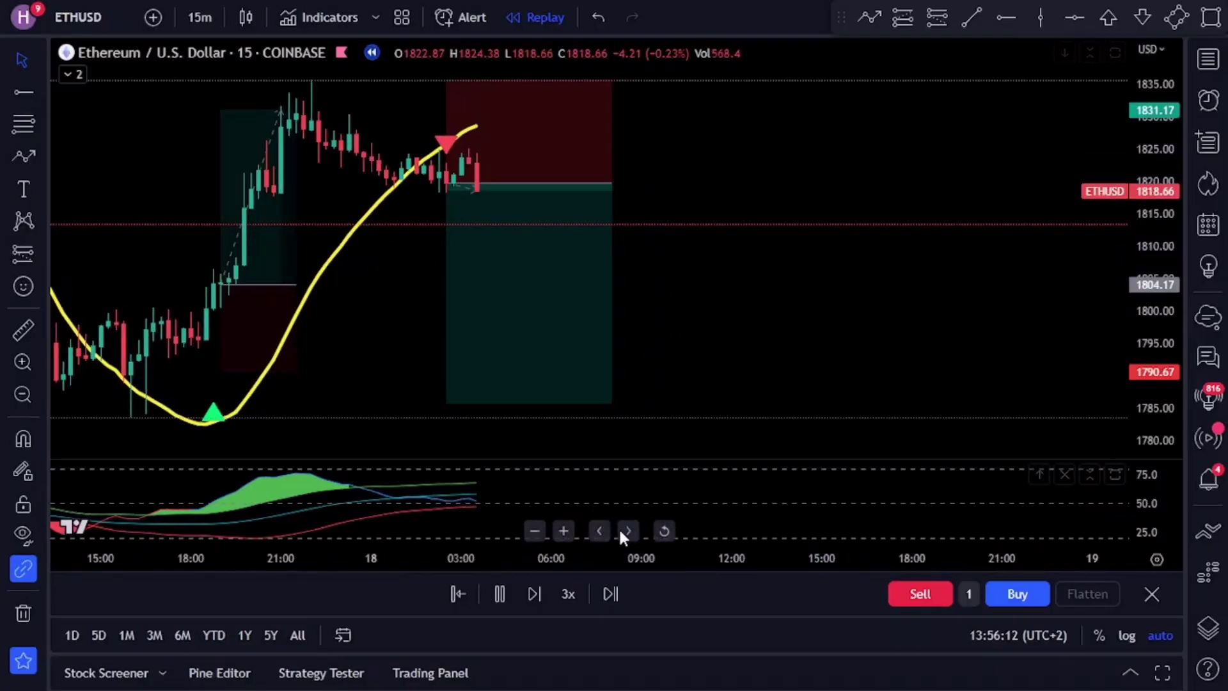
Step: Set the replay speed to 10x and stretch the price scale wider
{"action": "left_click", "coordinate": [565, 599]}
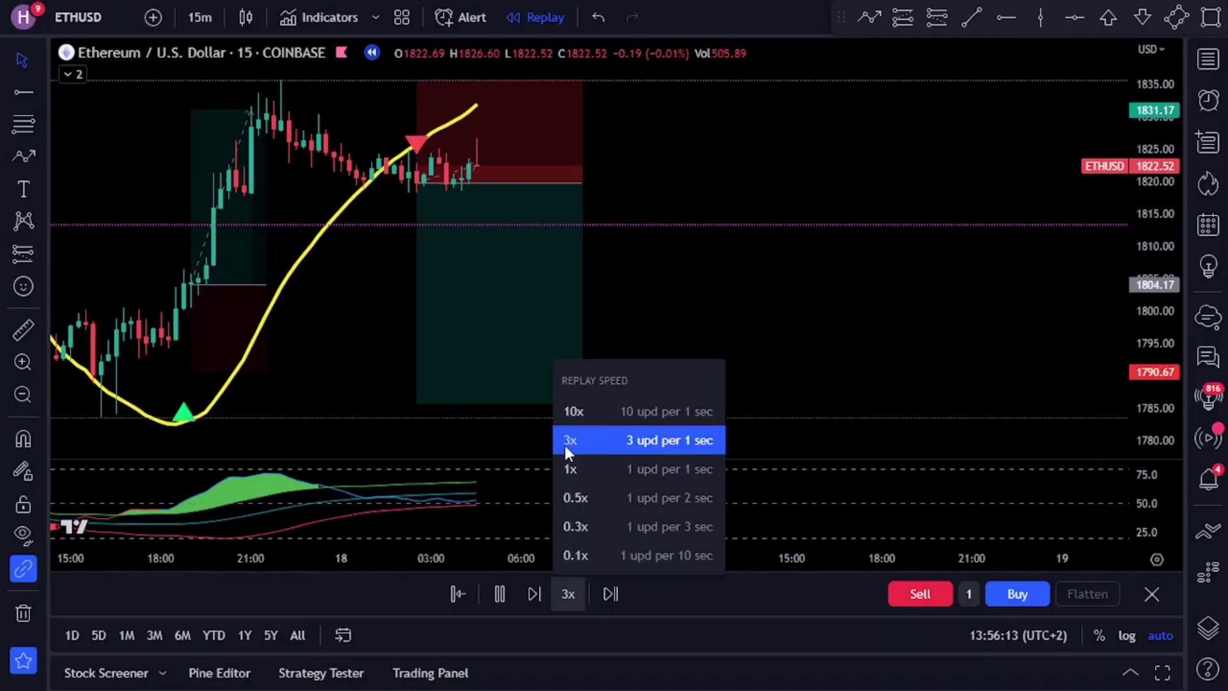
{"action": "left_click", "coordinate": [581, 411]}
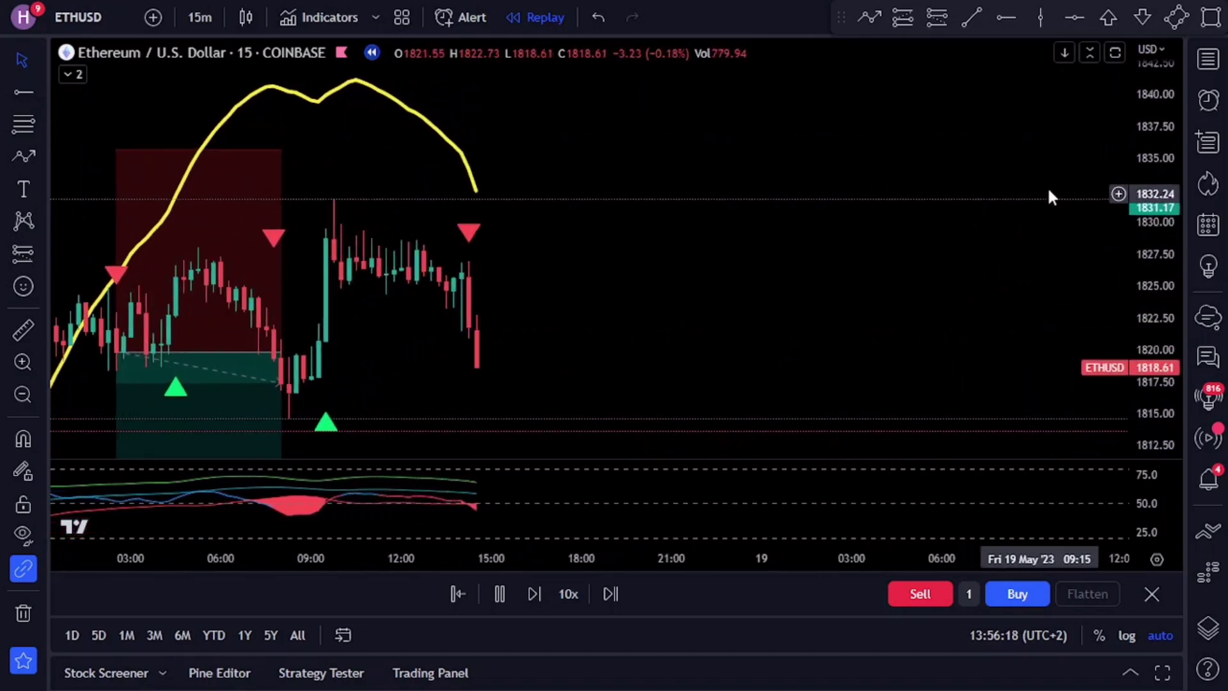
{"action": "left_click_drag", "start_coordinate": [1141, 118], "coordinate": [1157, 249]}
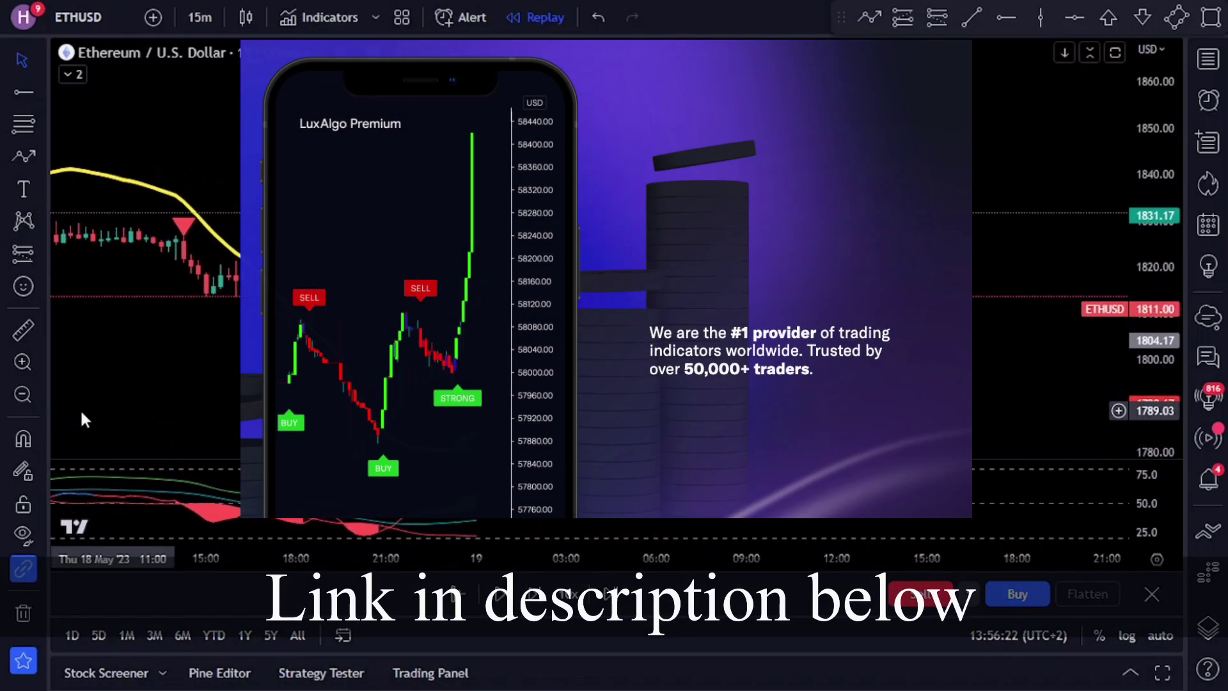
Step: Extend the ETHUSD short position to about 20:00 so it shows the drop to the ~1788 target
{"action": "left_click_drag", "start_coordinate": [147, 415], "coordinate": [571, 388]}
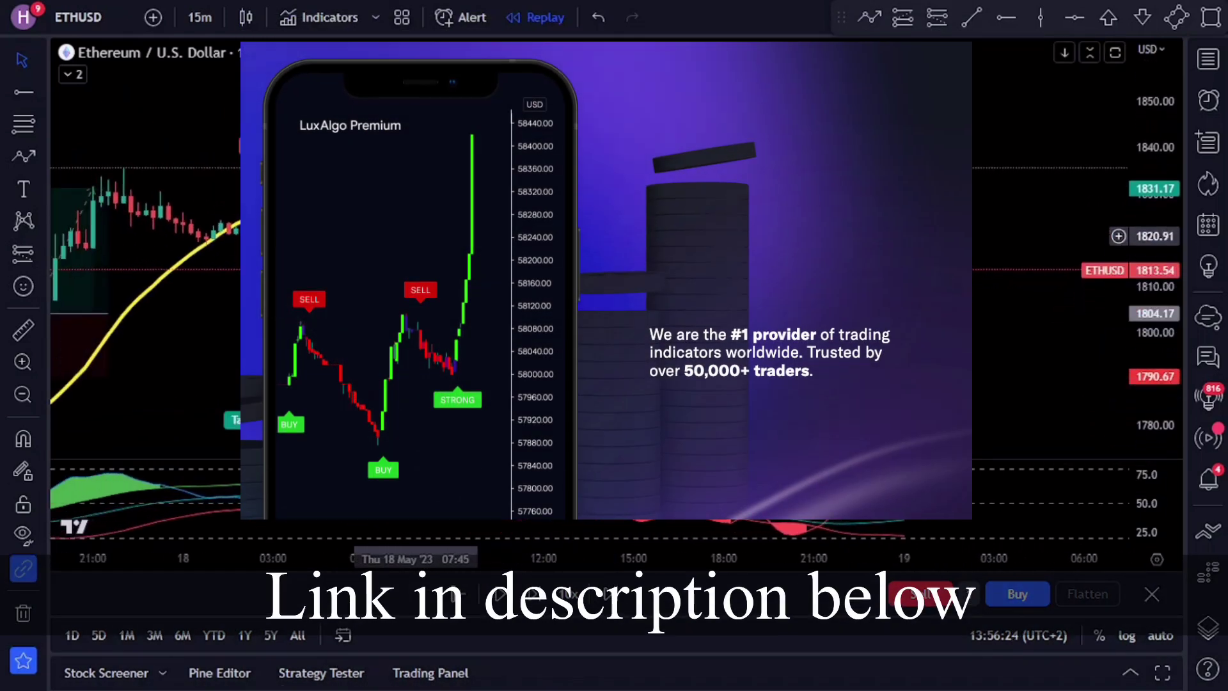
{"action": "left_click_drag", "start_coordinate": [423, 236], "coordinate": [784, 240]}
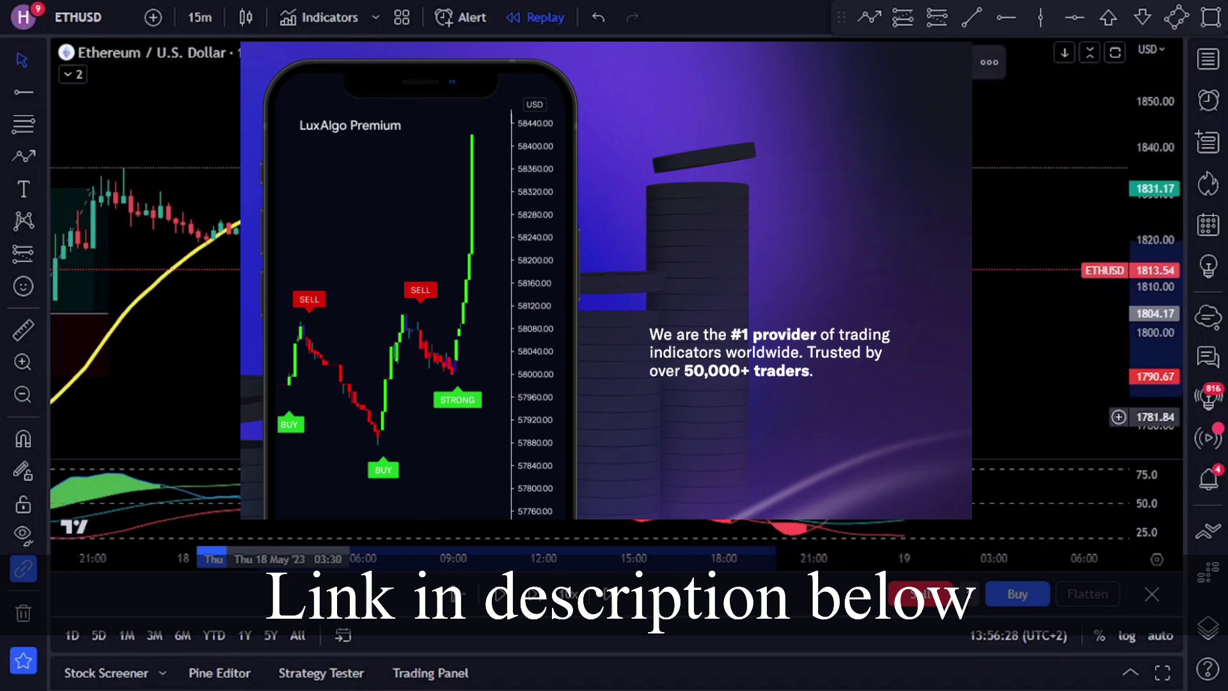
{"action": "left_click", "coordinate": [212, 391]}
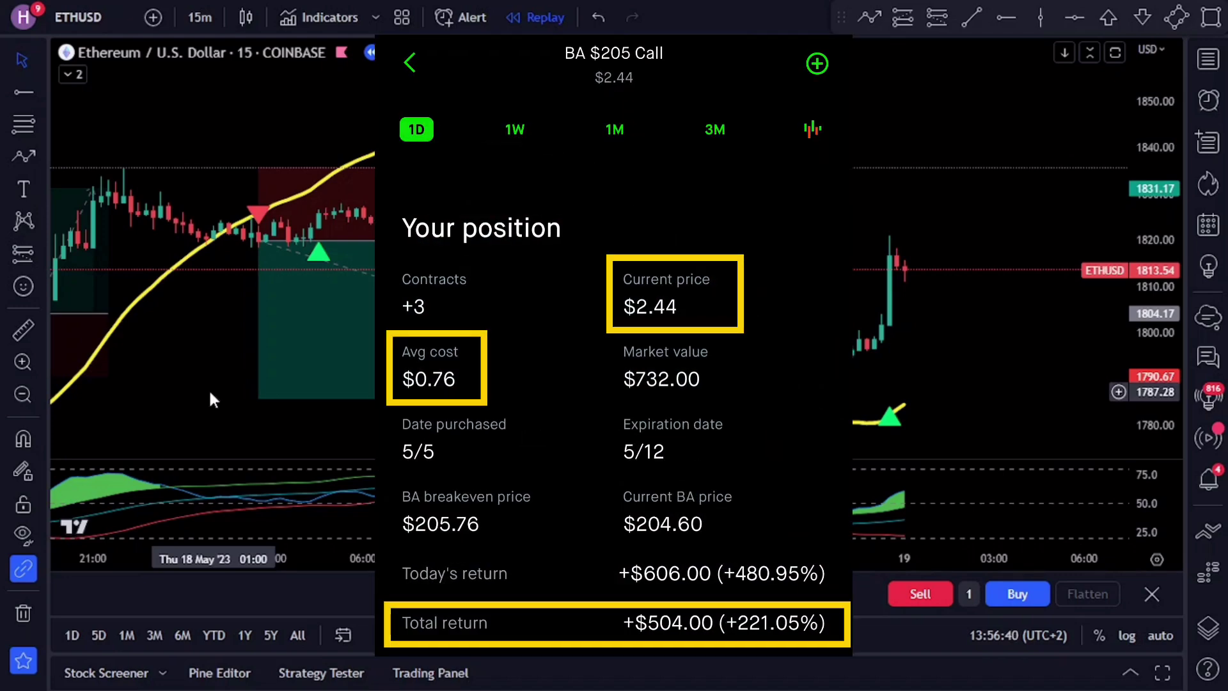
{"action": "left_click_drag", "start_coordinate": [210, 393], "coordinate": [311, 384]}
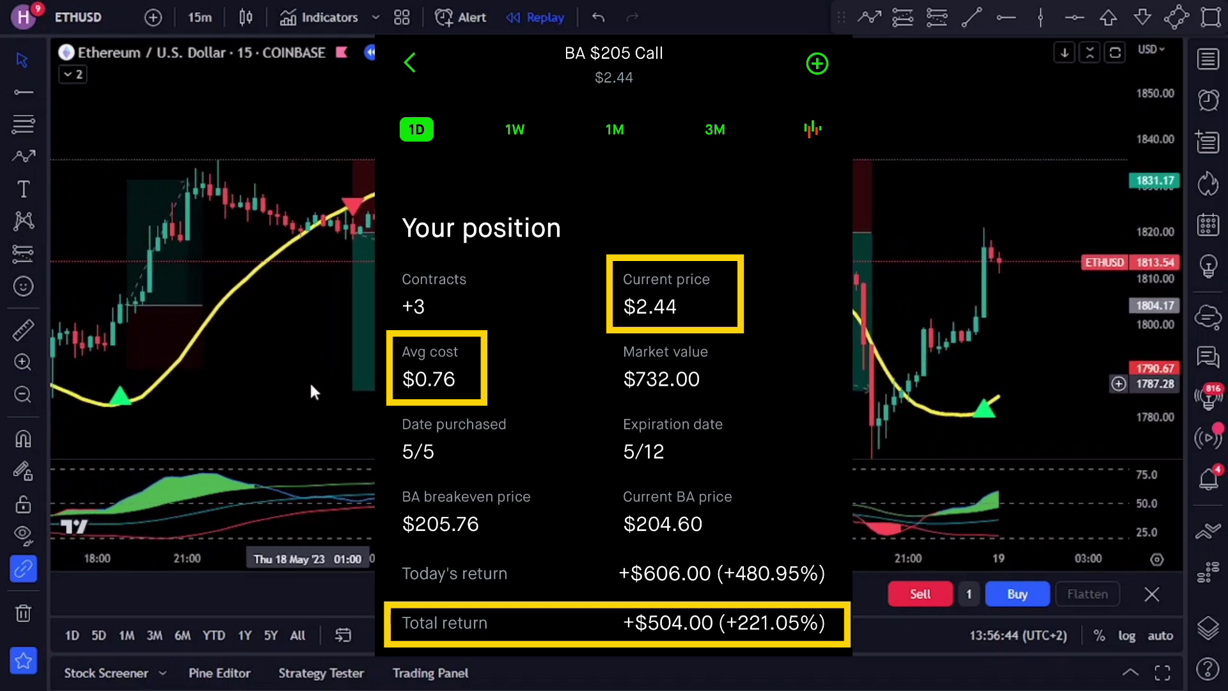